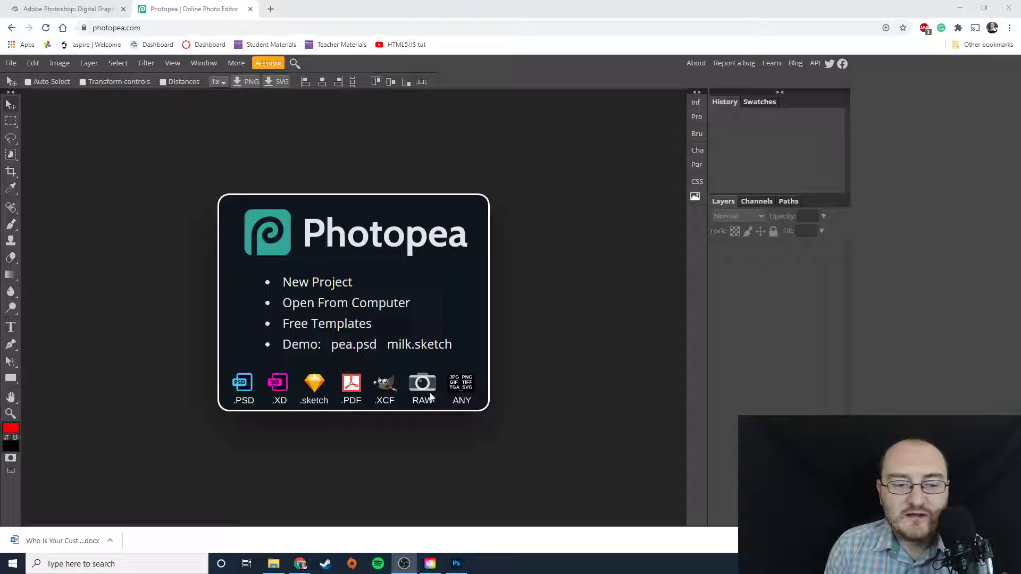
Step: Start a new project and name it Example
left_click(327, 287)
left_click(372, 329)
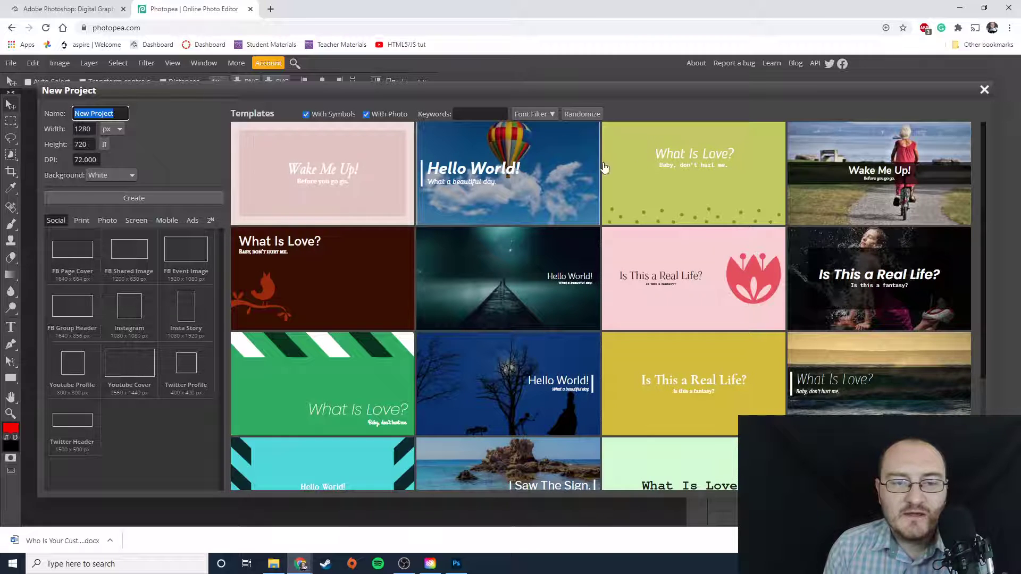
scroll(444, 344, "down", 1)
scroll(444, 345, "down", 4)
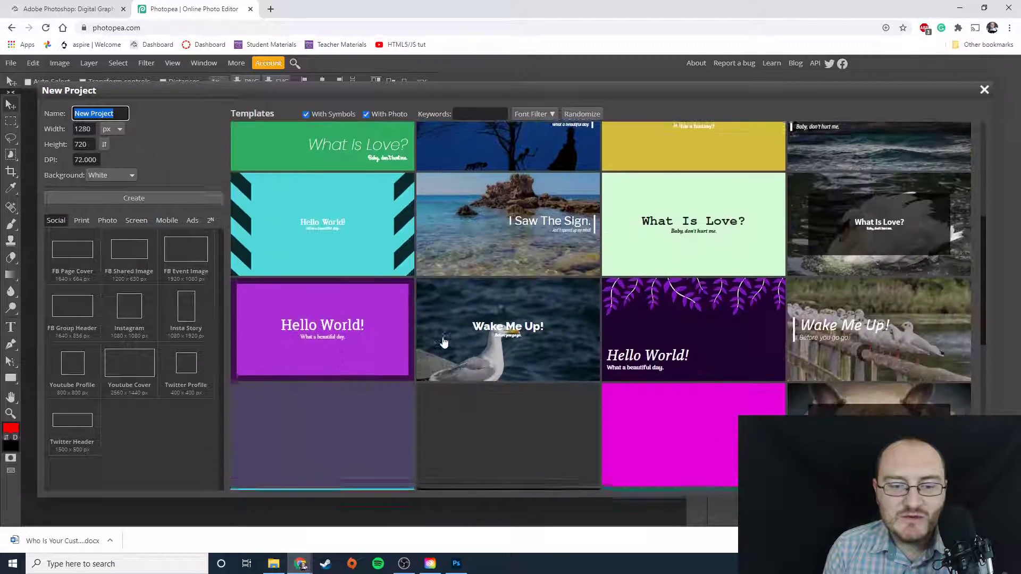
scroll(440, 342, "up", 5)
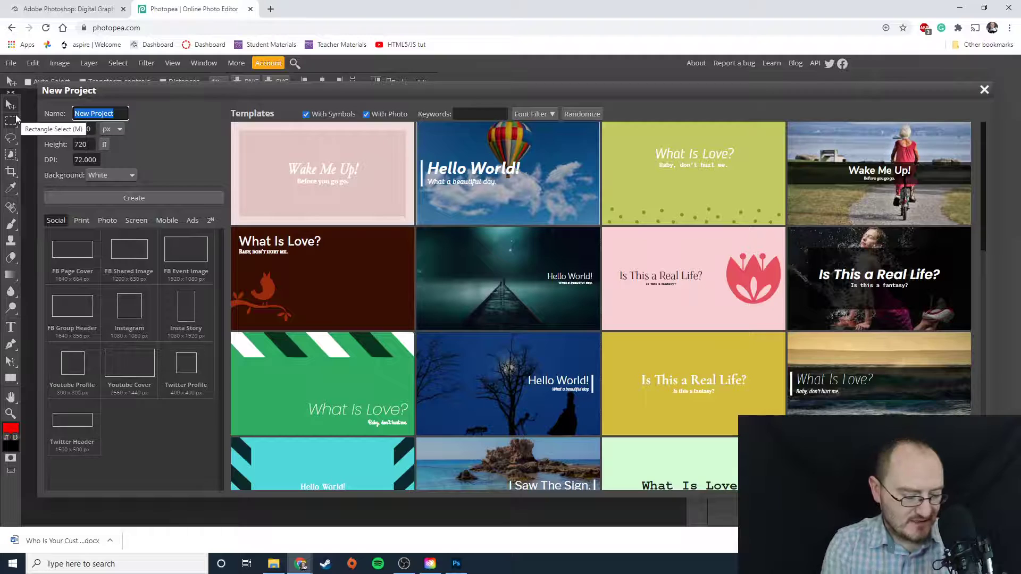
type("Example")
left_click(158, 142)
Step: Set the project's size to 11 inches wide and 8.5 inches high
left_click(123, 132)
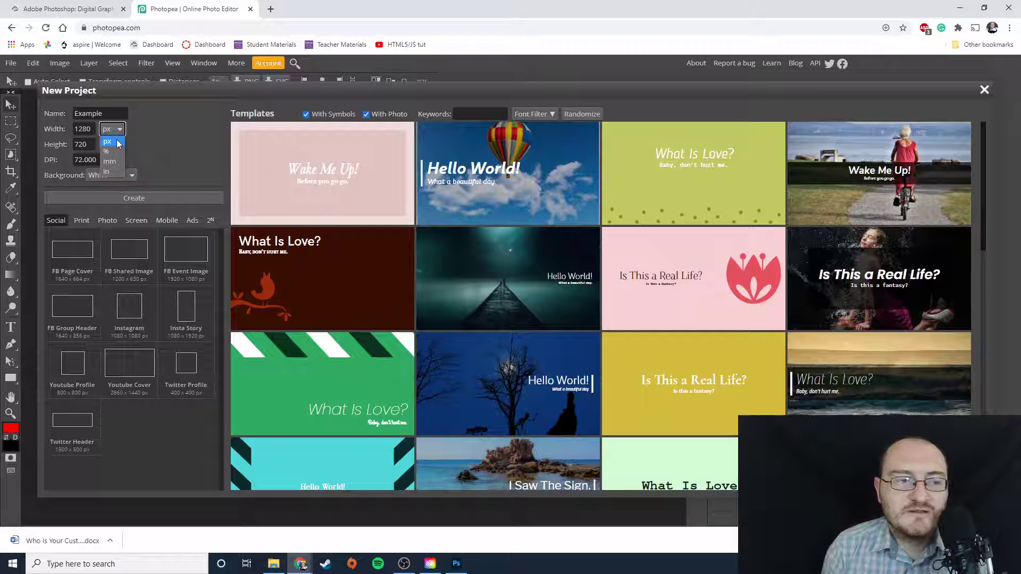
left_click(110, 171)
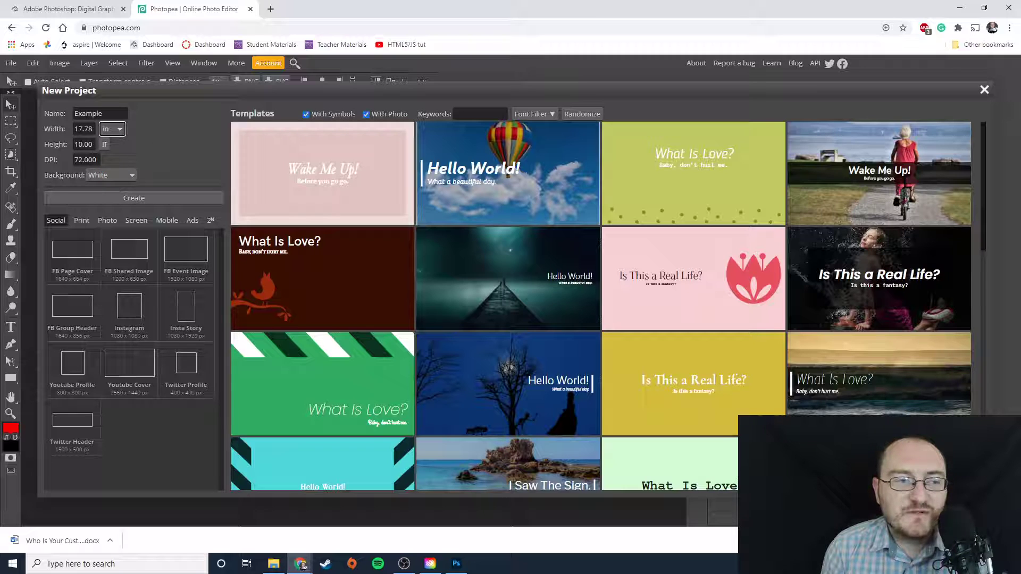
left_click(45, 130)
type("11")
key("Return")
key("Tab")
type("8.5")
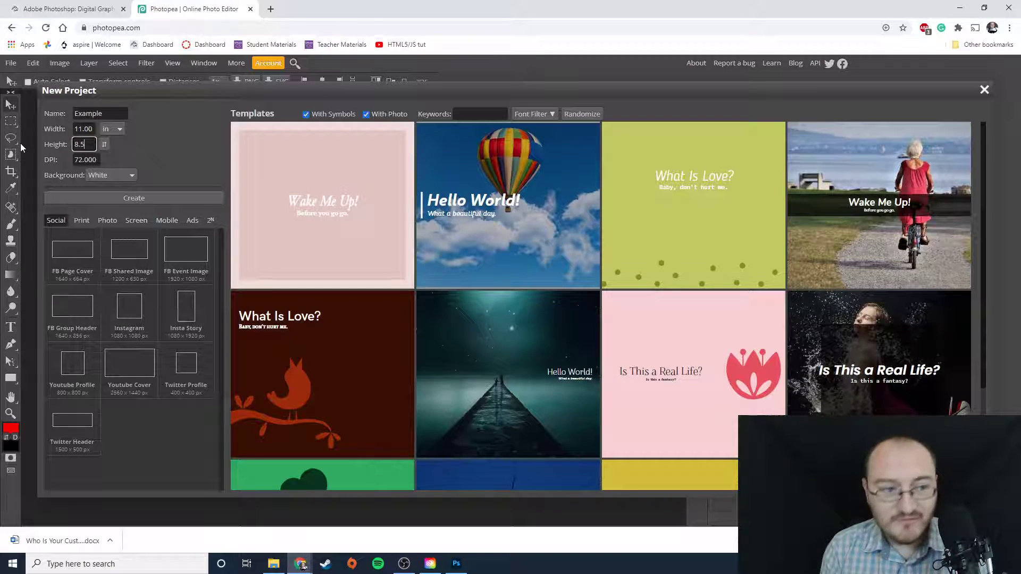
key("Return")
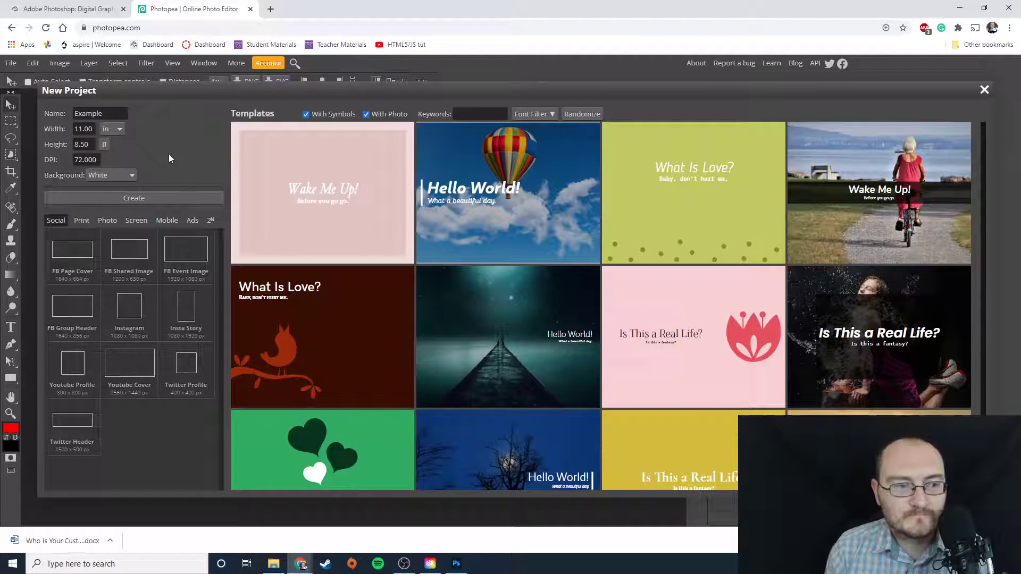
Step: Set the resolution to 300 DPI with a white background and create the project
left_click(76, 159)
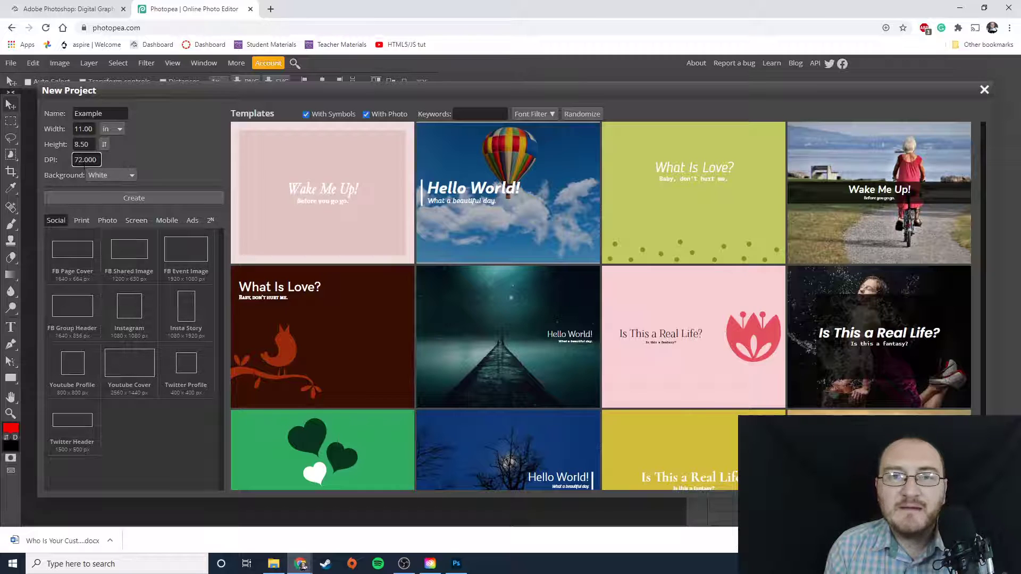
key("ctrl+a")
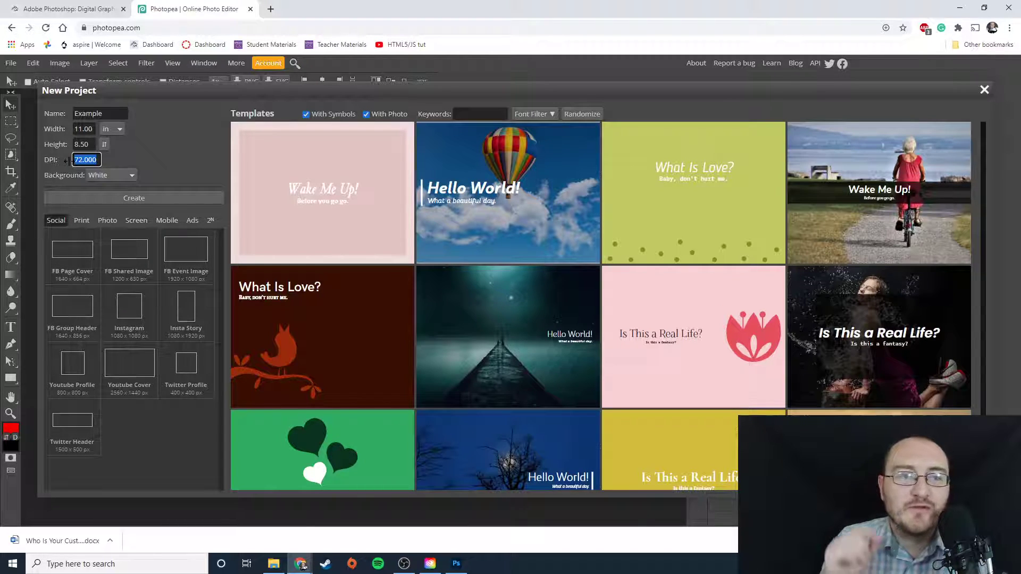
type("300")
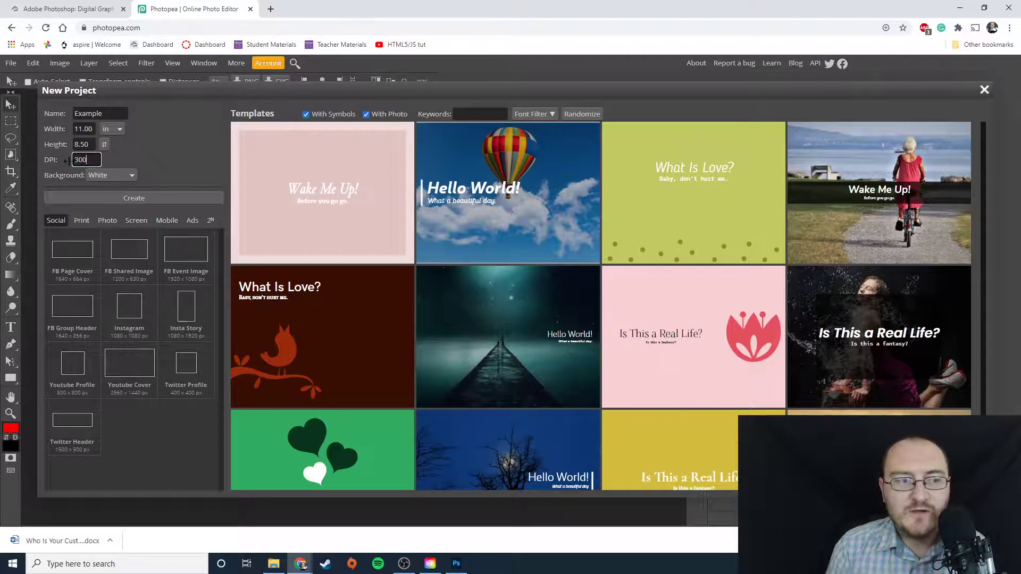
left_click(171, 161)
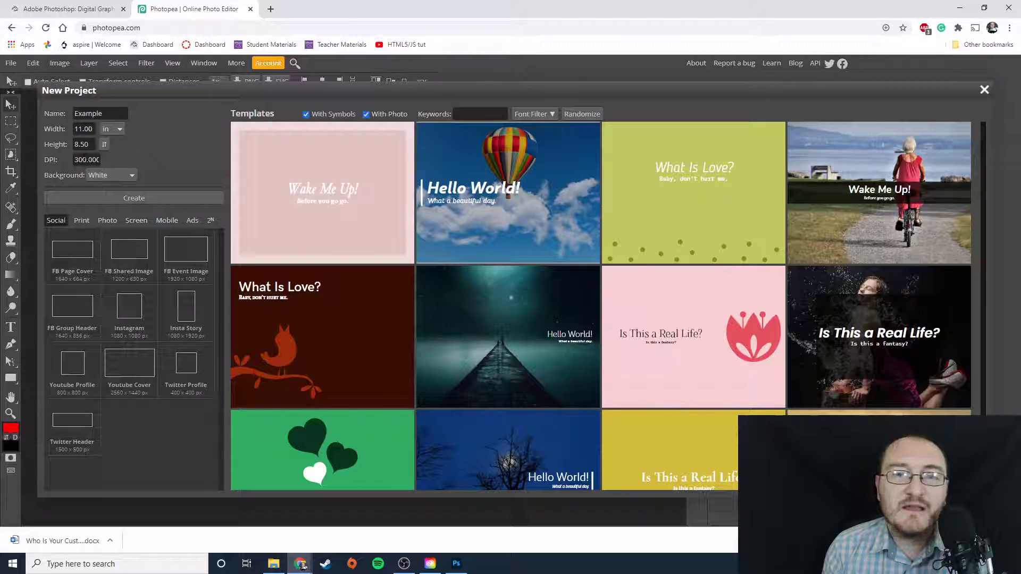
left_click(112, 175)
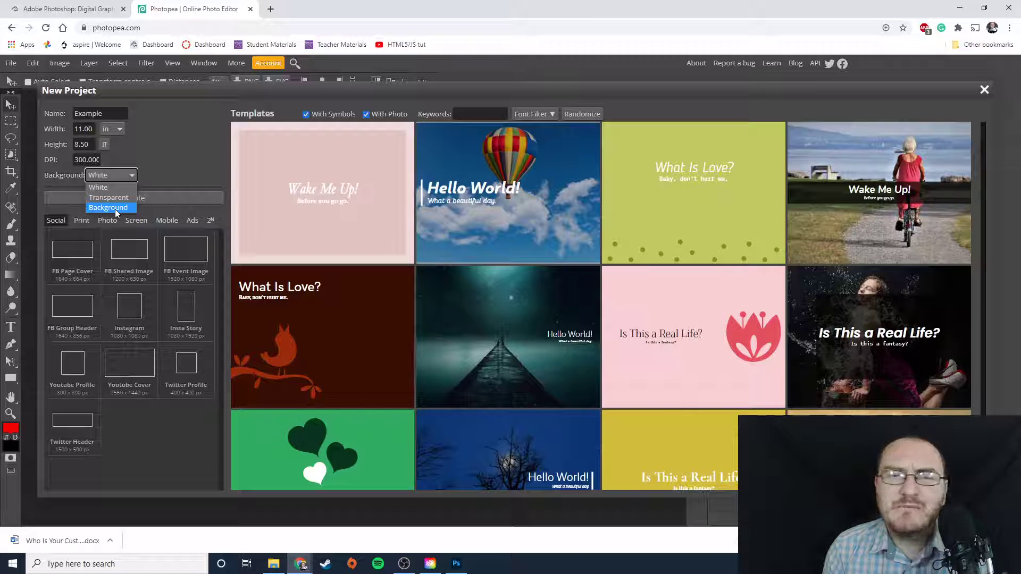
left_click(98, 187)
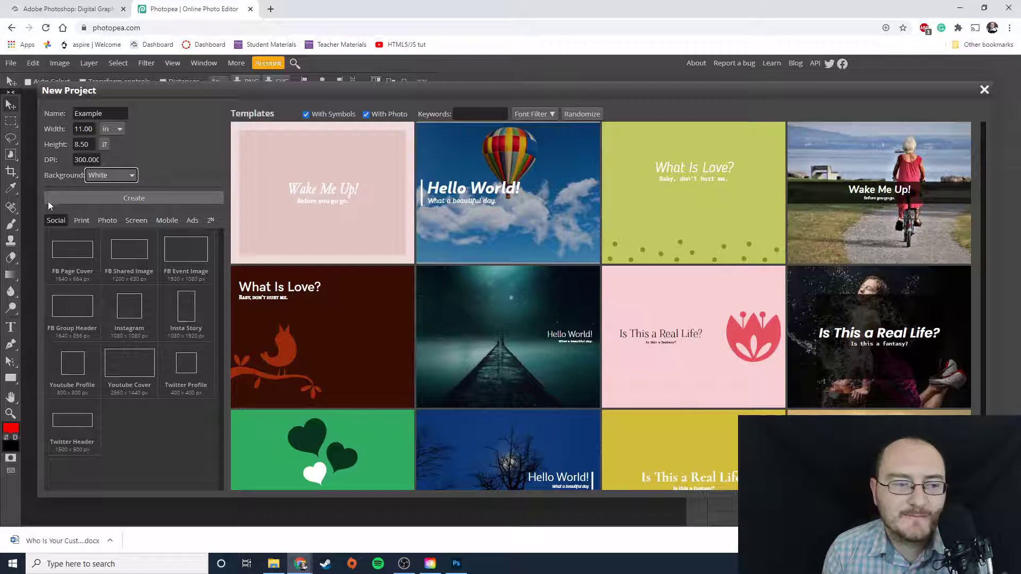
left_click(138, 199)
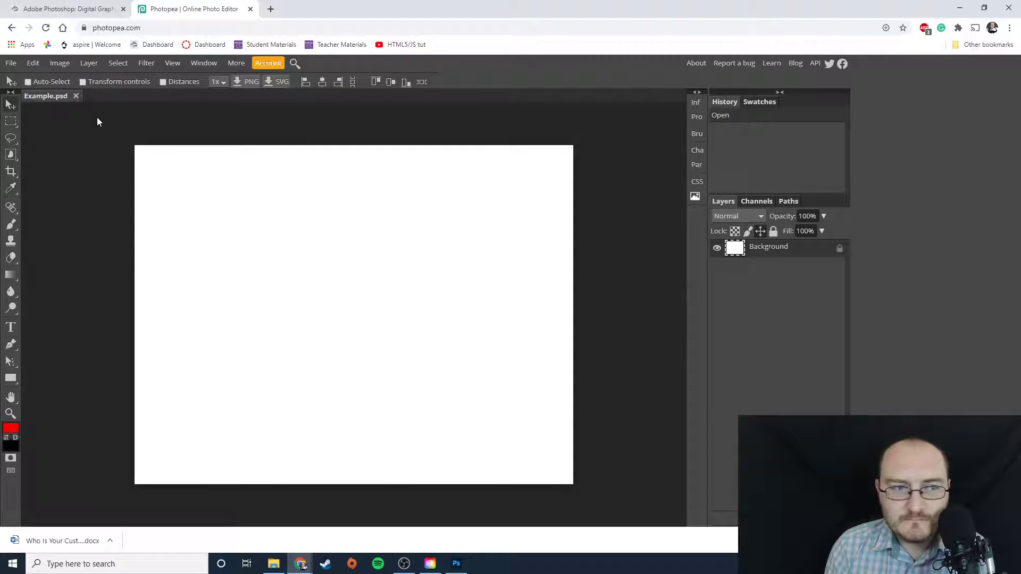
Step: Review the available commands for files, editing, images, layers, selections, filters, the view, panels and program settings
left_click(10, 64)
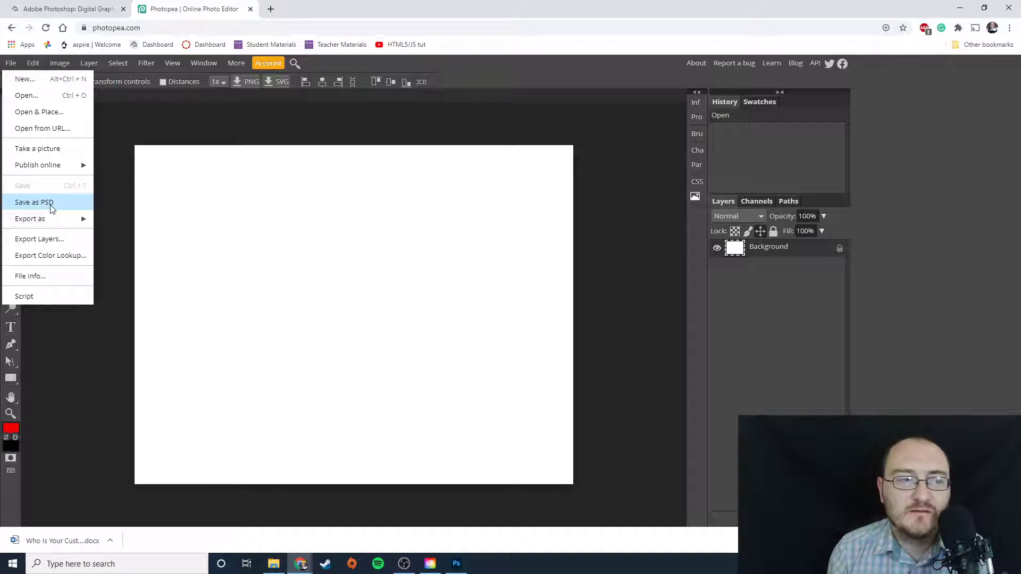
mouse_move(75, 219)
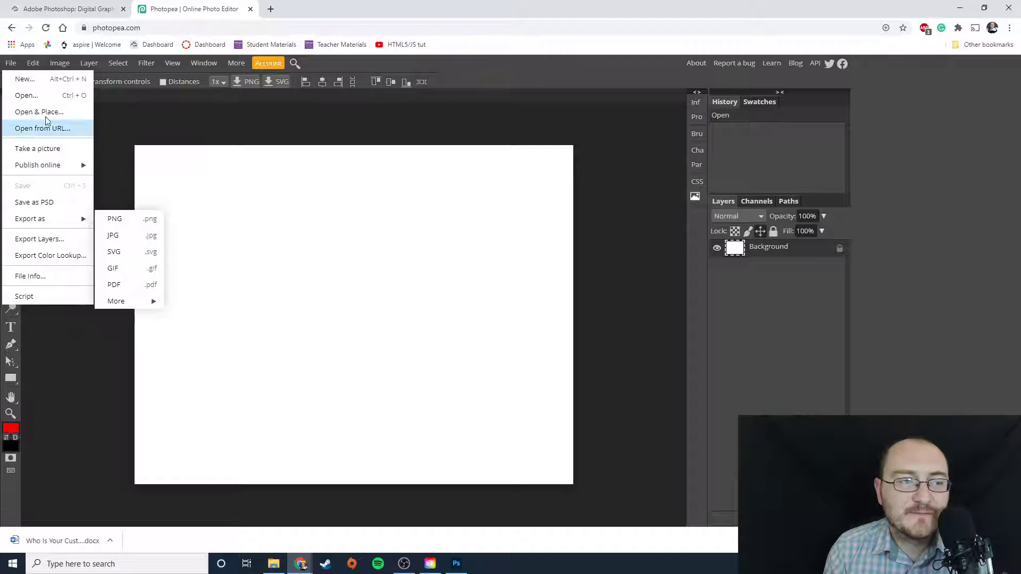
left_click(33, 63)
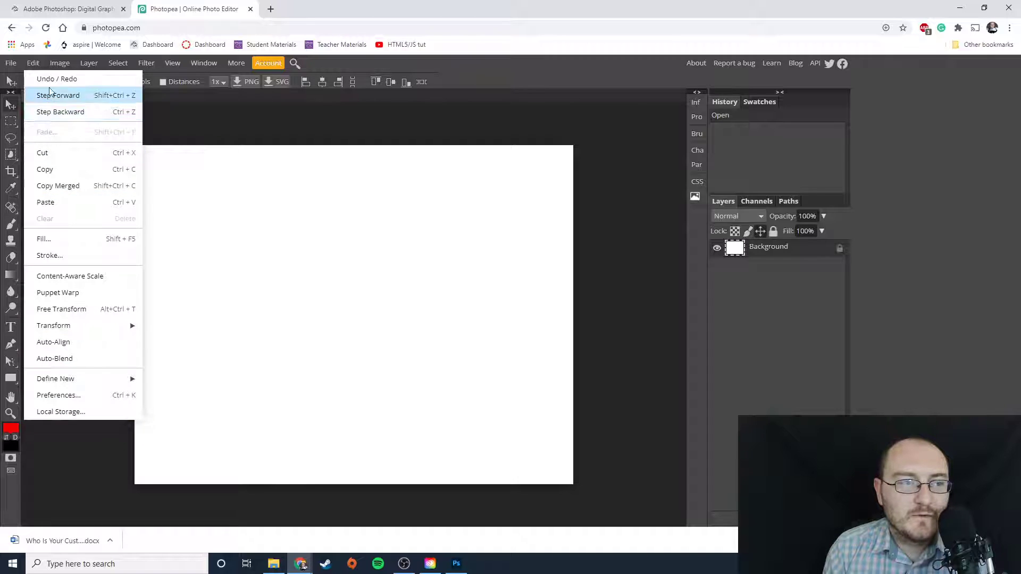
mouse_move(56, 67)
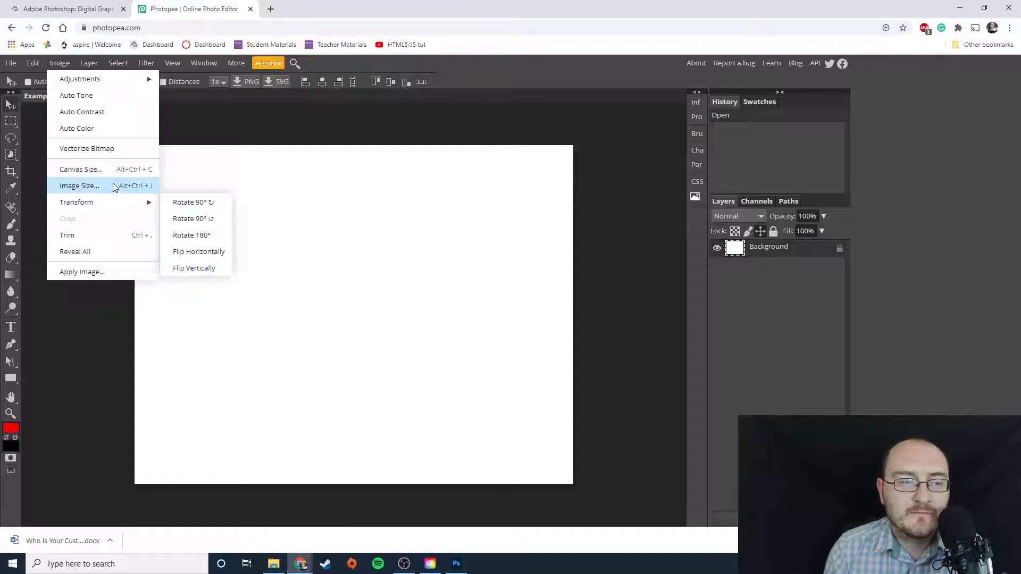
left_click(89, 64)
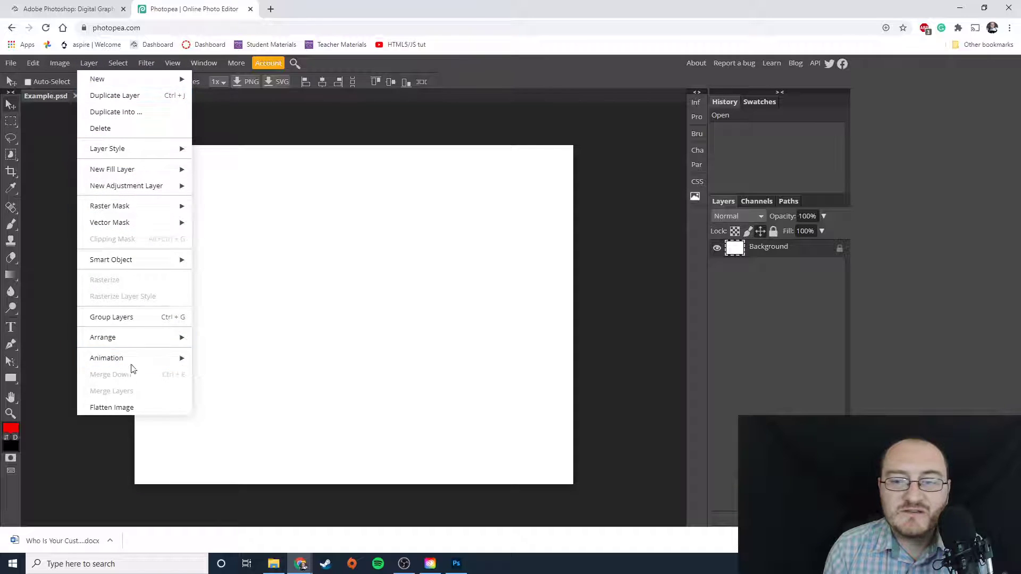
mouse_move(118, 212)
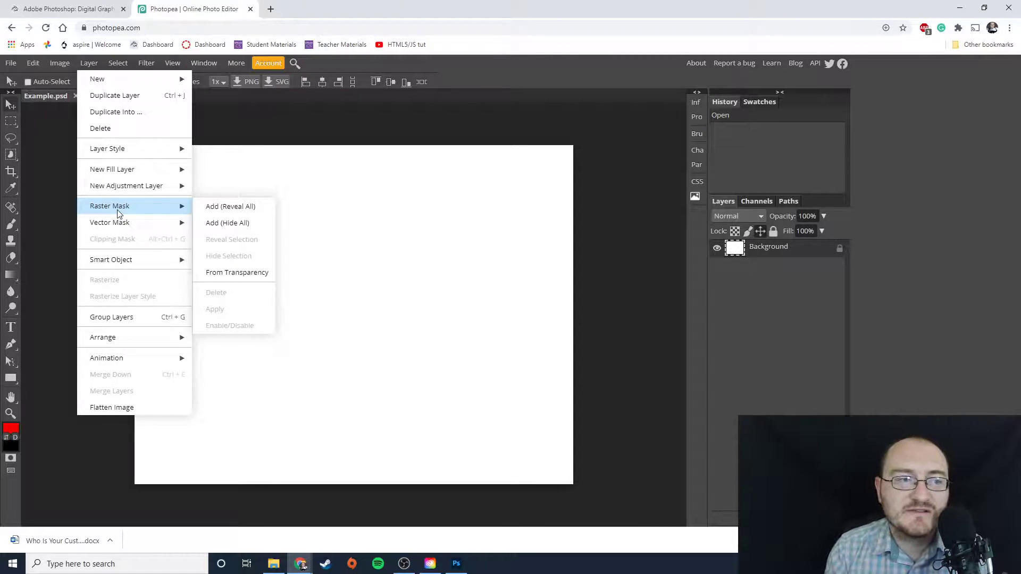
mouse_move(118, 63)
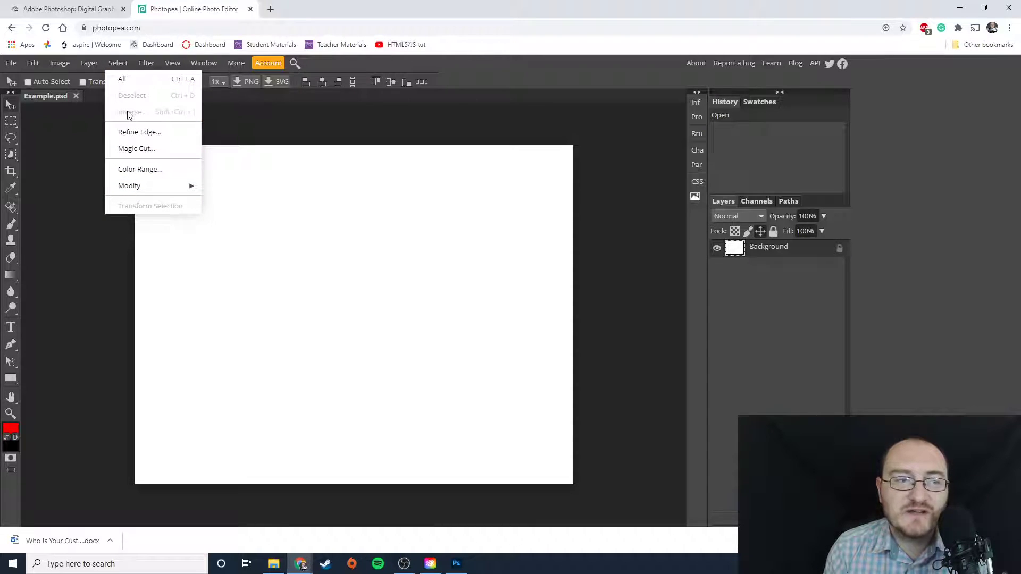
mouse_move(184, 185)
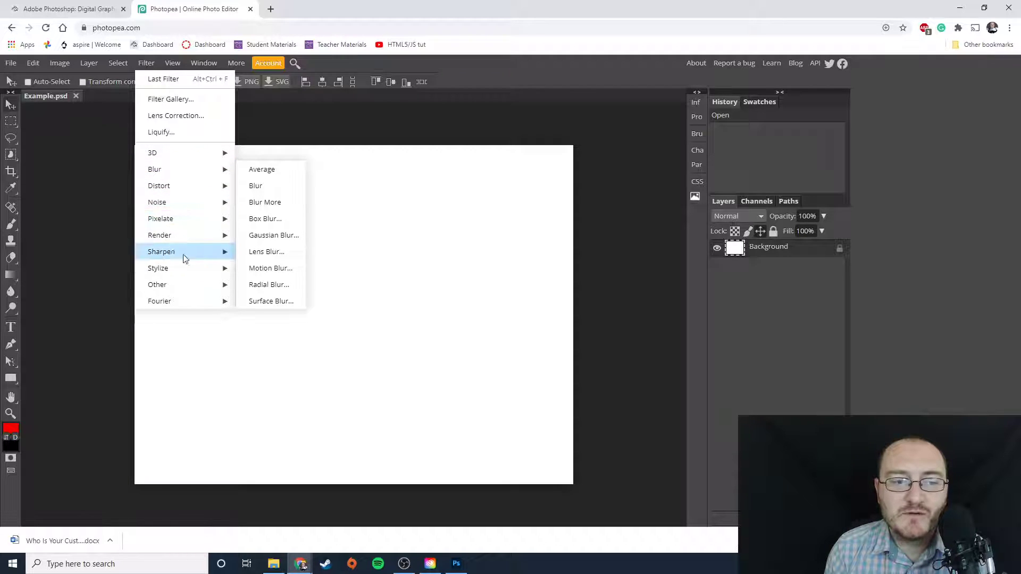
mouse_move(177, 63)
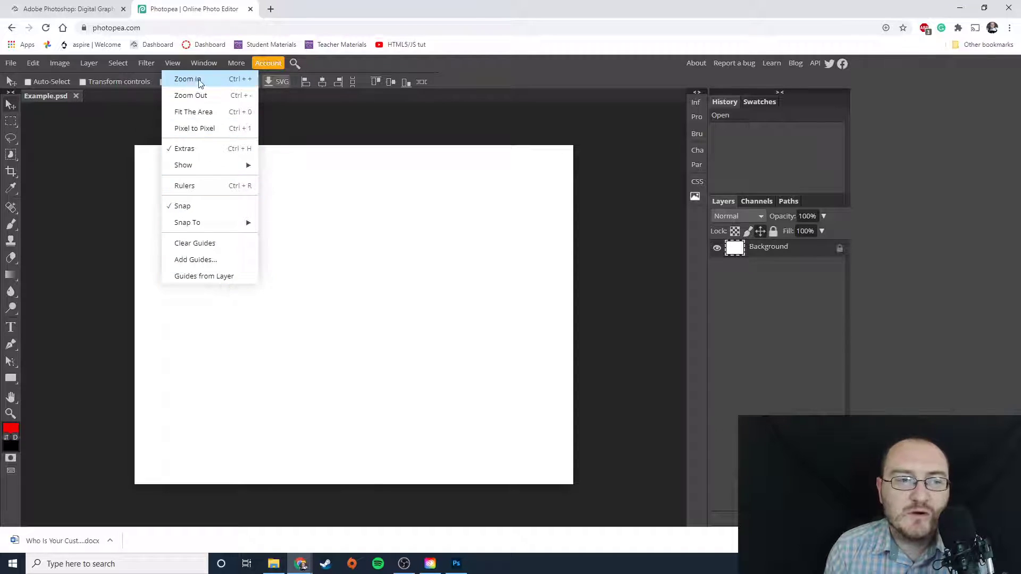
mouse_move(212, 66)
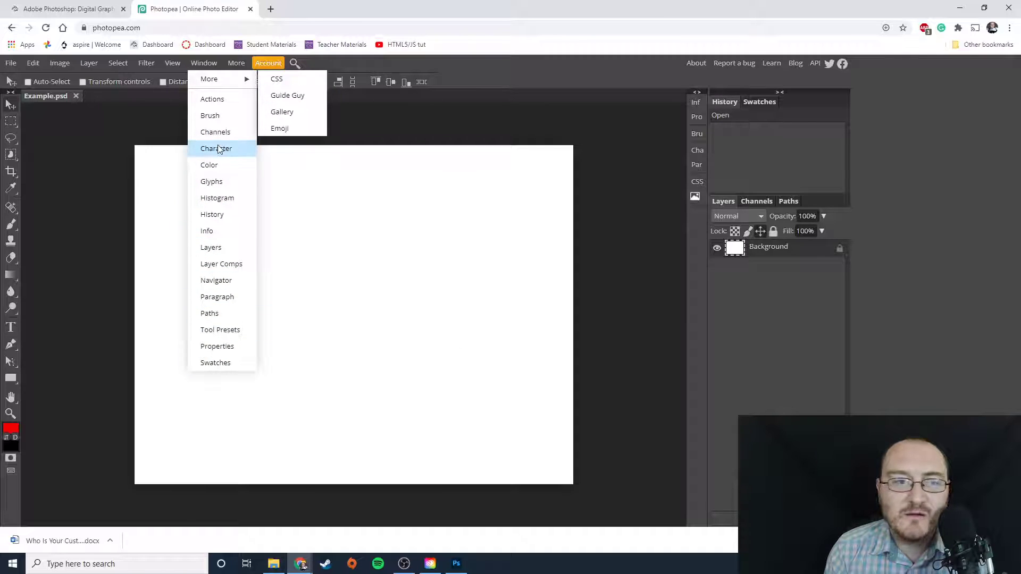
left_click(436, 129)
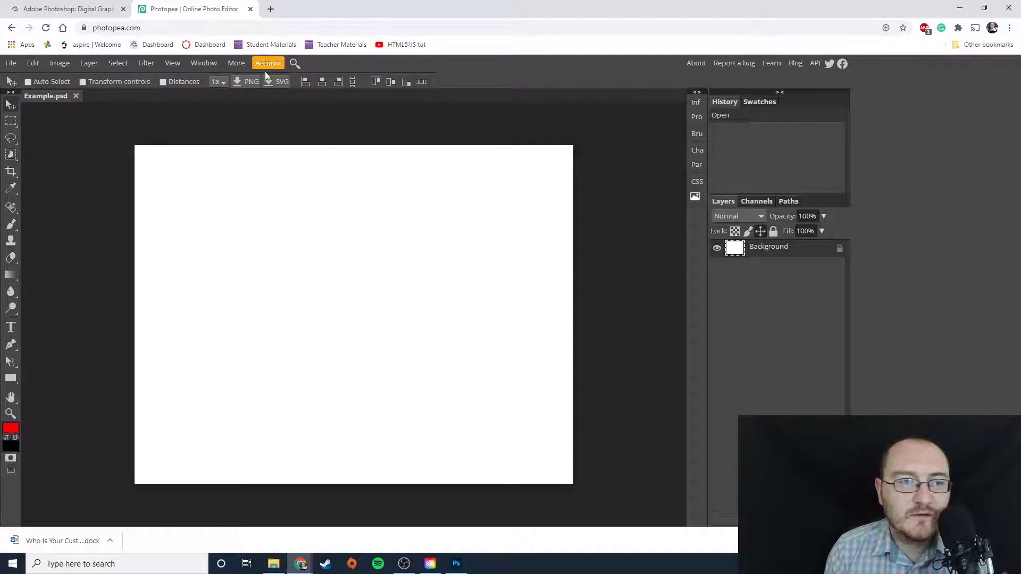
left_click(245, 63)
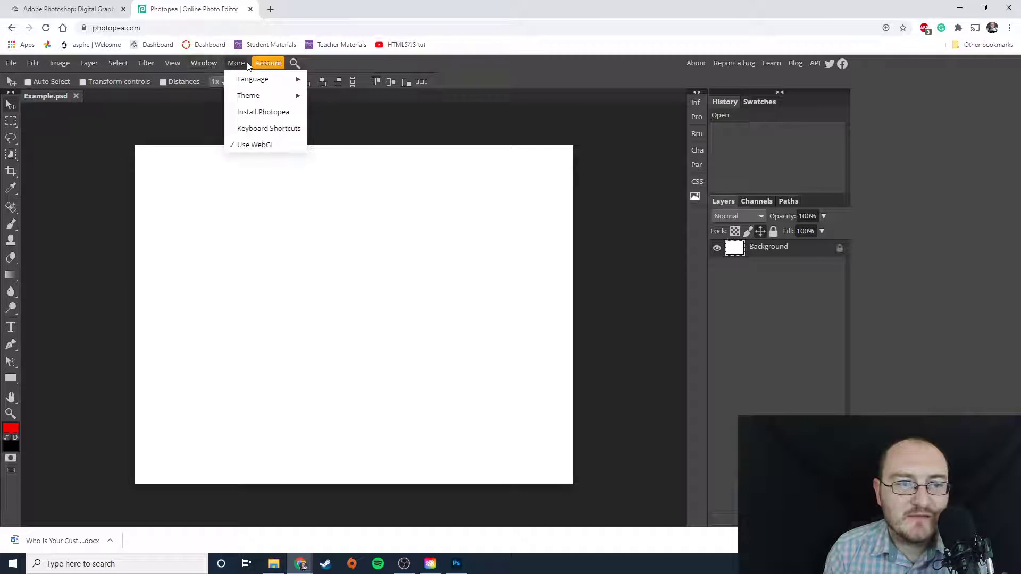
left_click(246, 63)
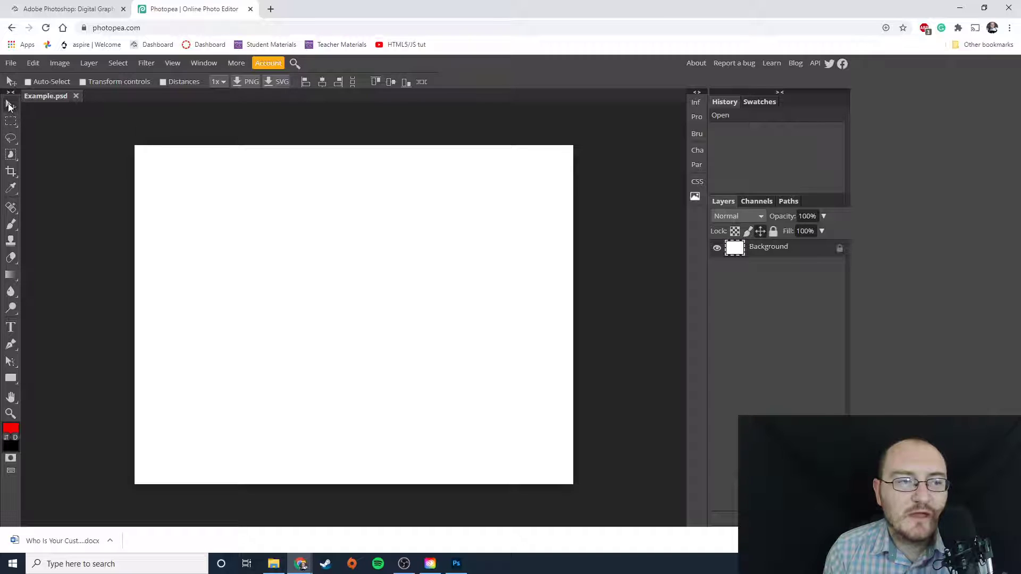
left_click(446, 378)
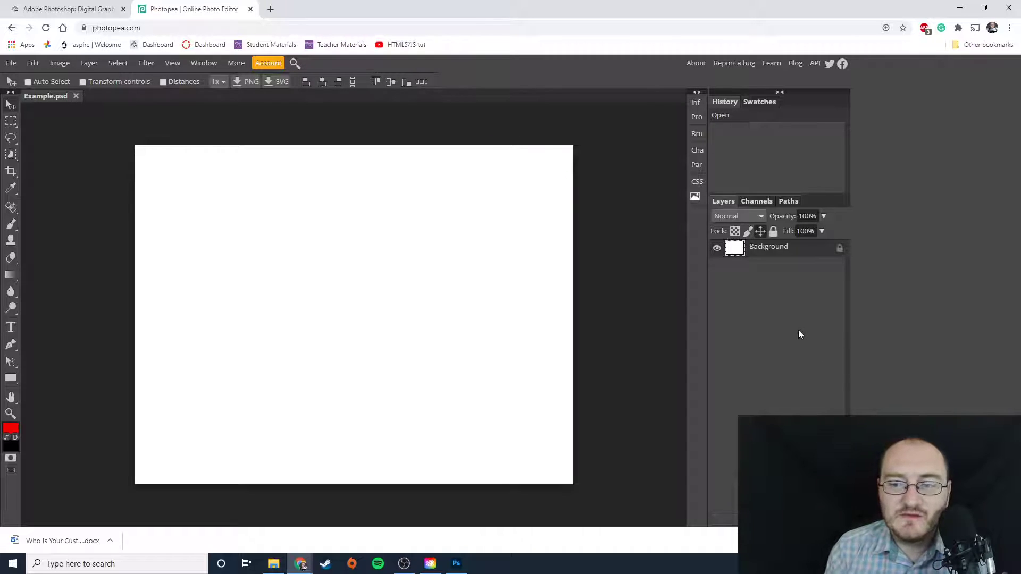
Step: Unlock the Background layer
left_click(840, 249)
double_click(840, 254)
key("Escape")
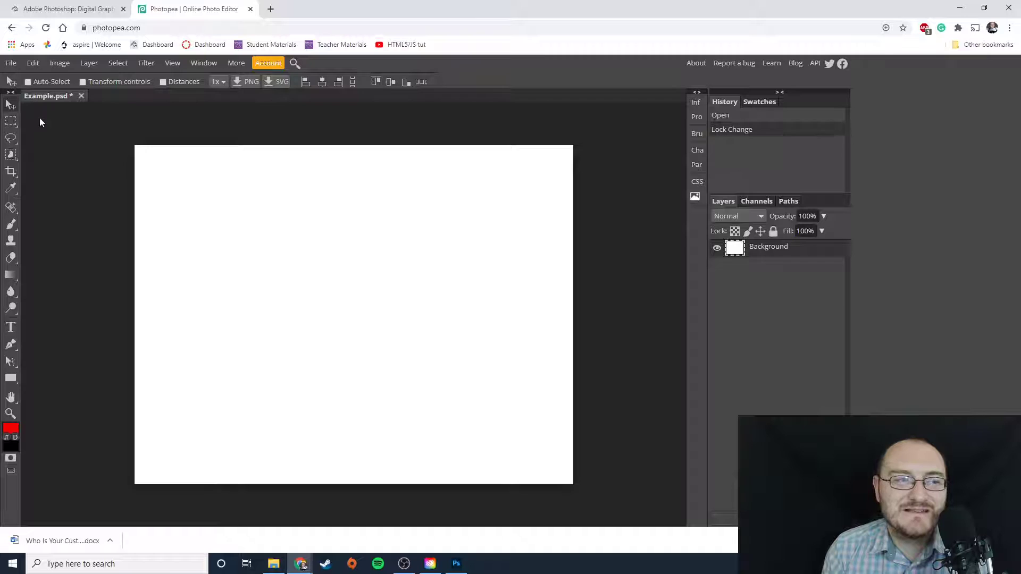
Step: Examine the options of the Rectangle Select, Lasso, Crop, Object Selection and Spot Healing tools, returning to the Move tool
left_click(11, 122)
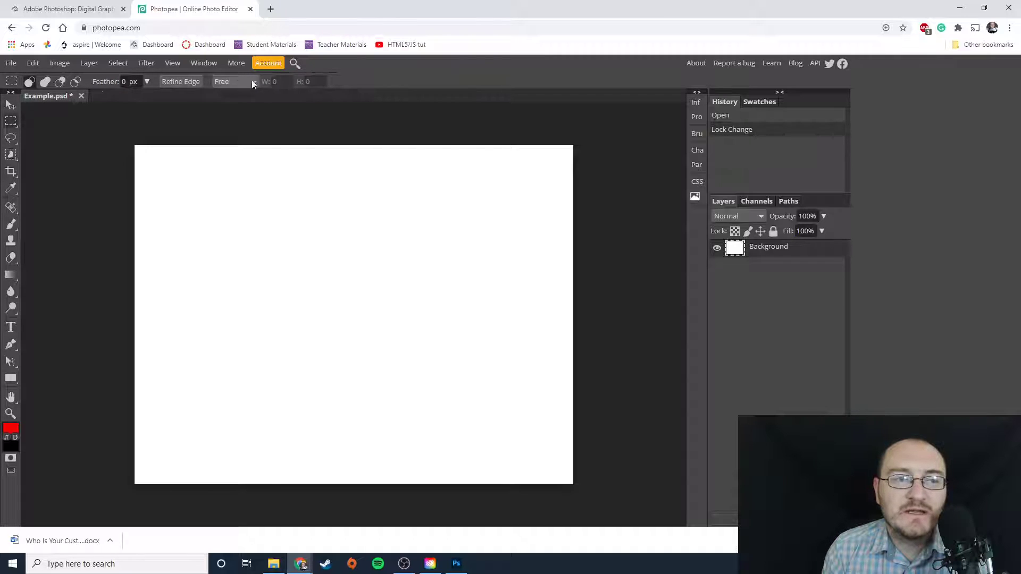
left_click(12, 137)
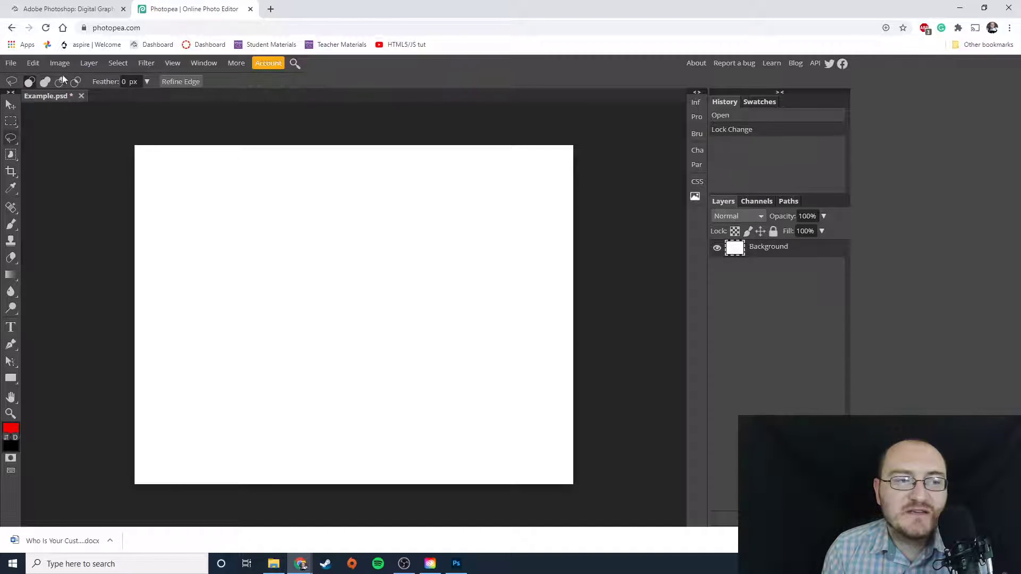
left_click(11, 167)
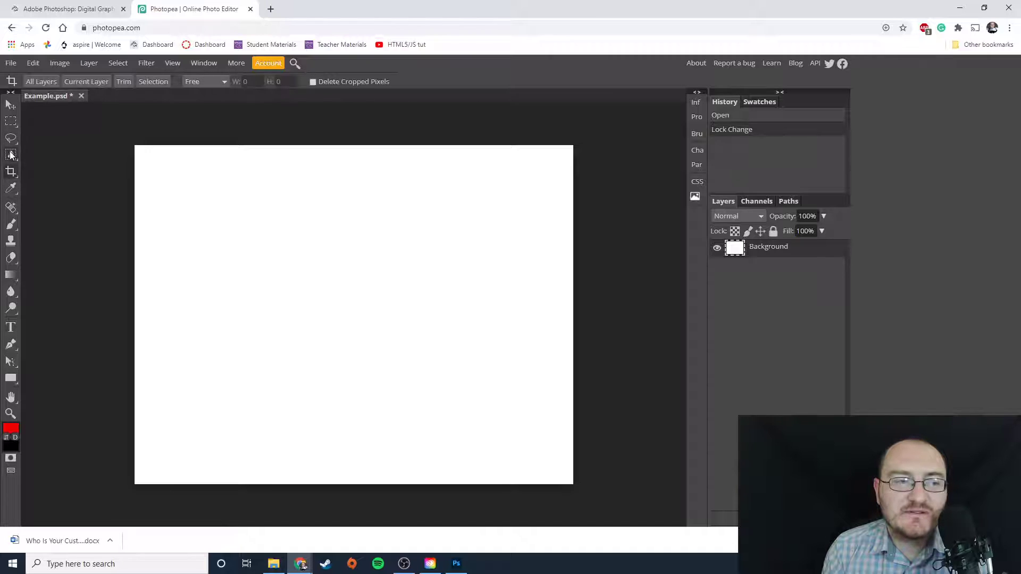
left_click(10, 152)
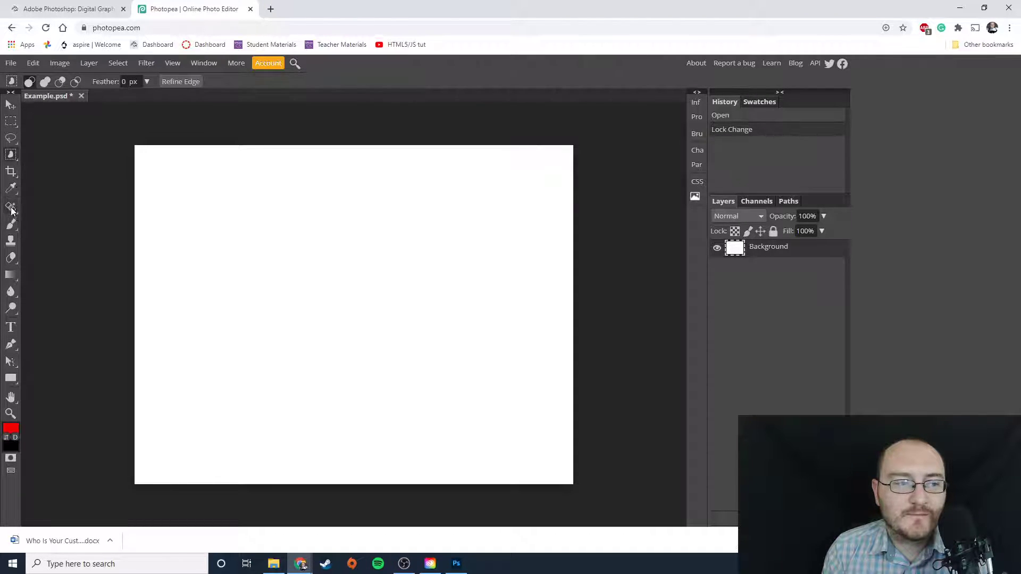
left_click(12, 207)
left_click(10, 105)
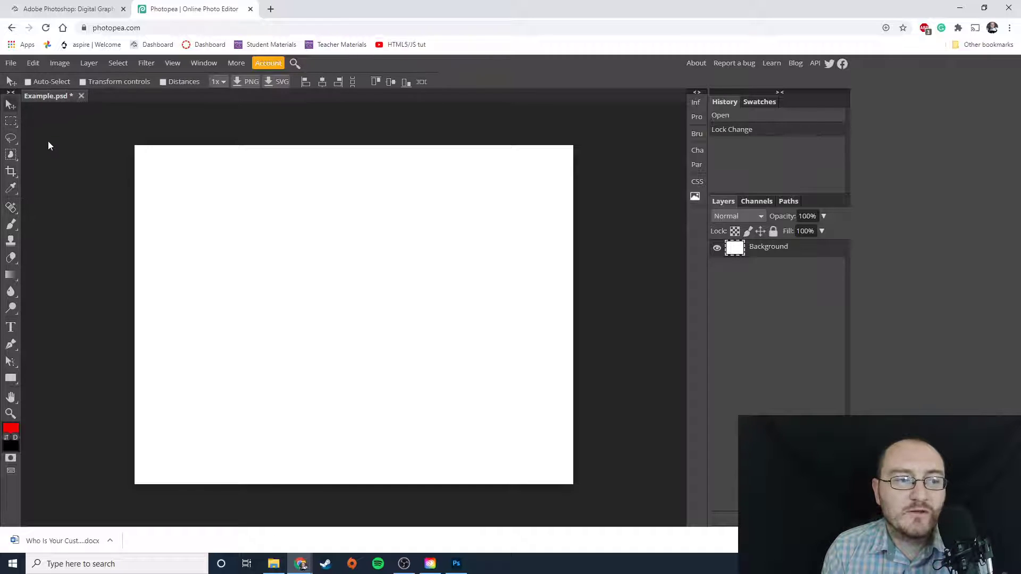
Step: Examine the variants of the rectangular selection, Lasso Select and Object Selection tools, including Ellipse Select, Polygonal Lasso and Magic Wand
left_click(13, 124)
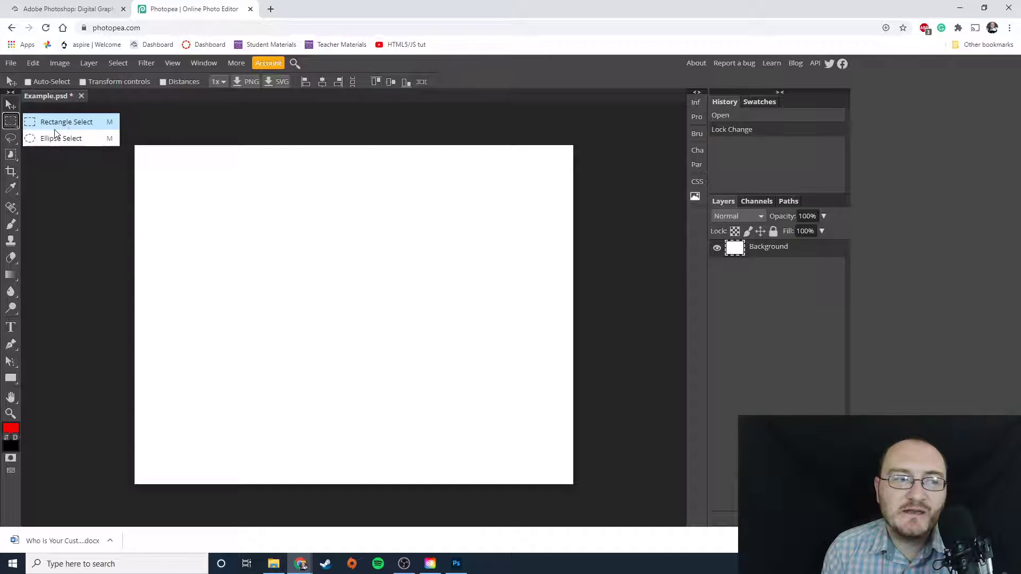
left_click(12, 123)
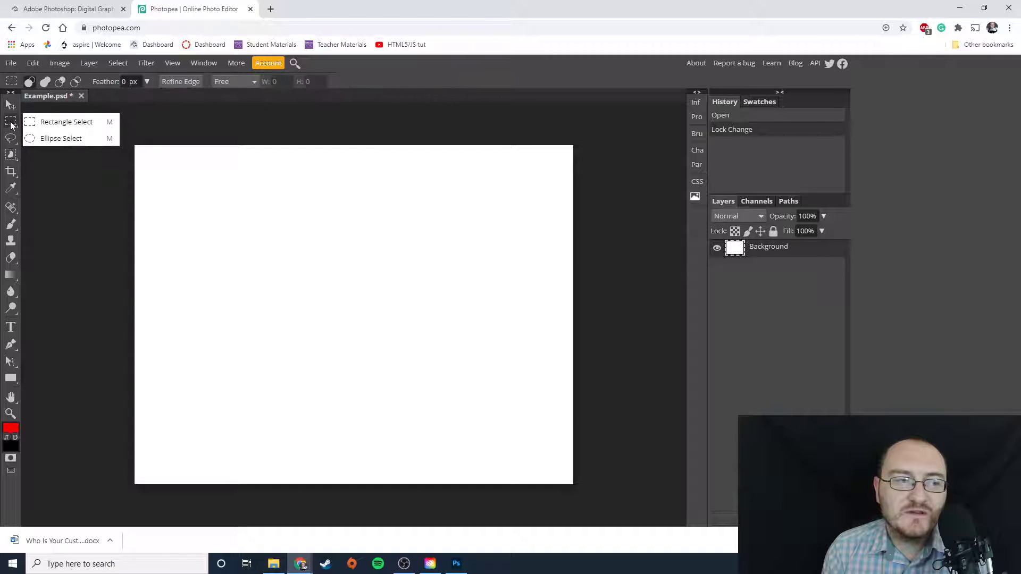
left_click(92, 203)
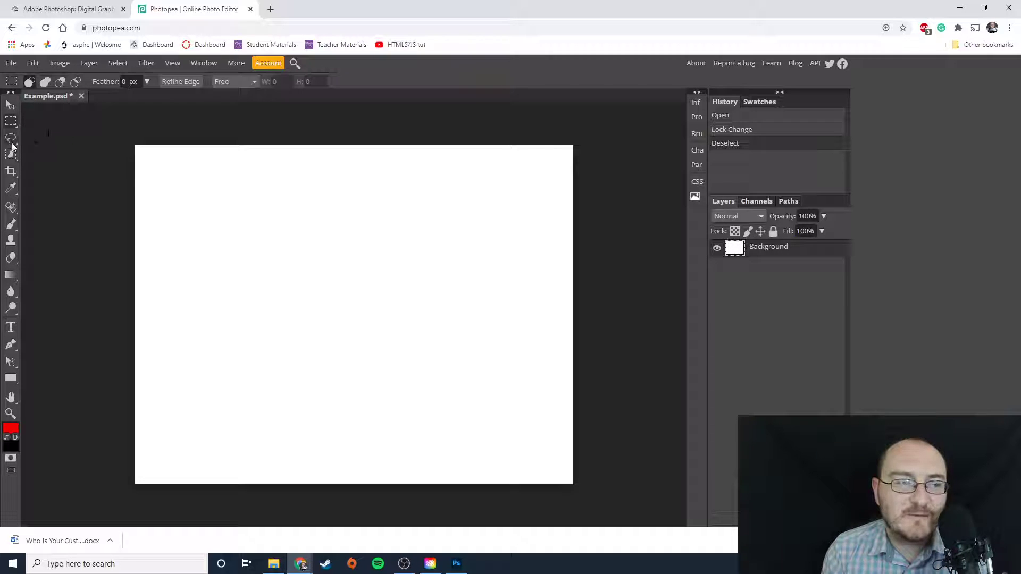
left_click(11, 138)
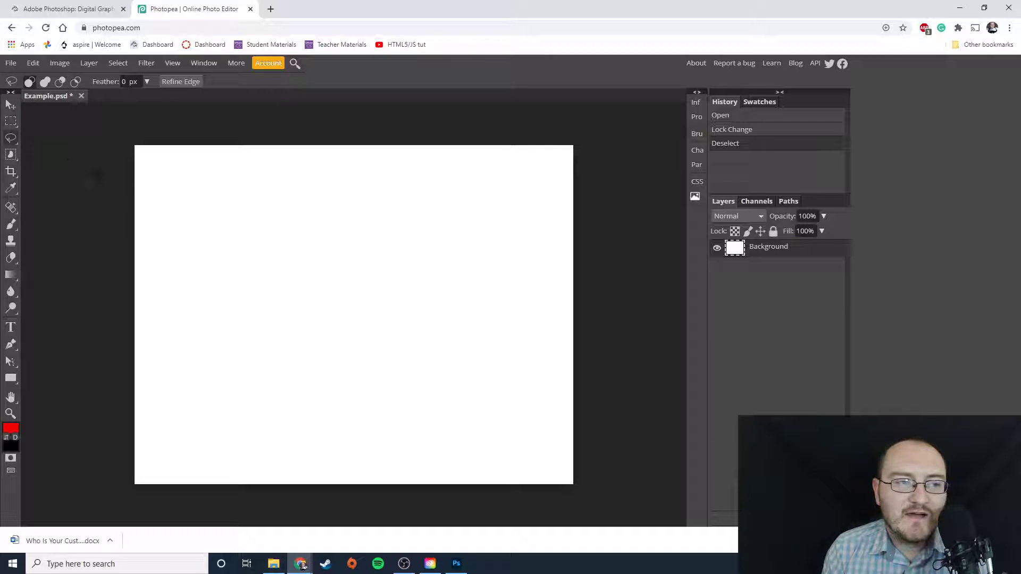
left_click(13, 140)
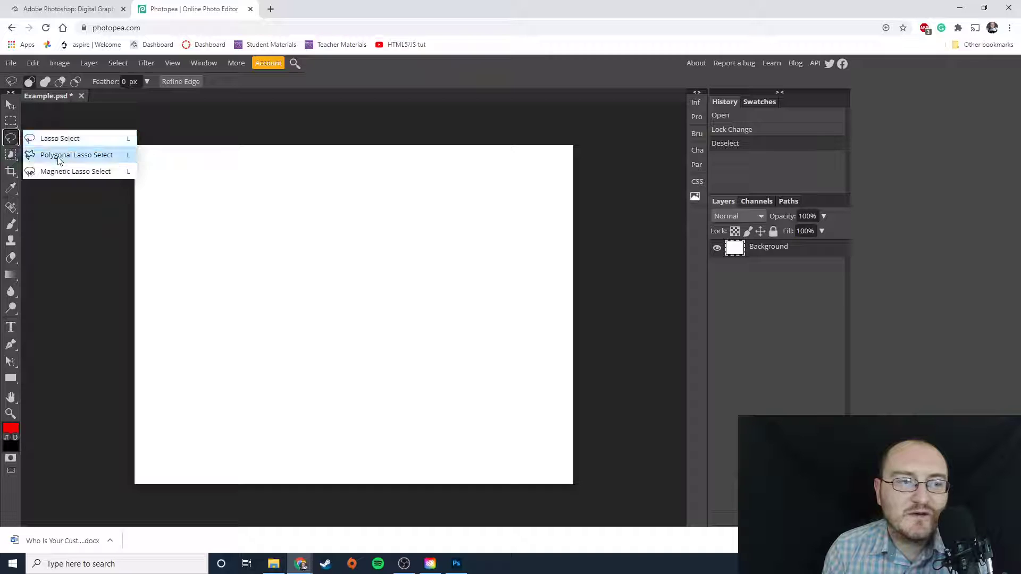
left_click(12, 139)
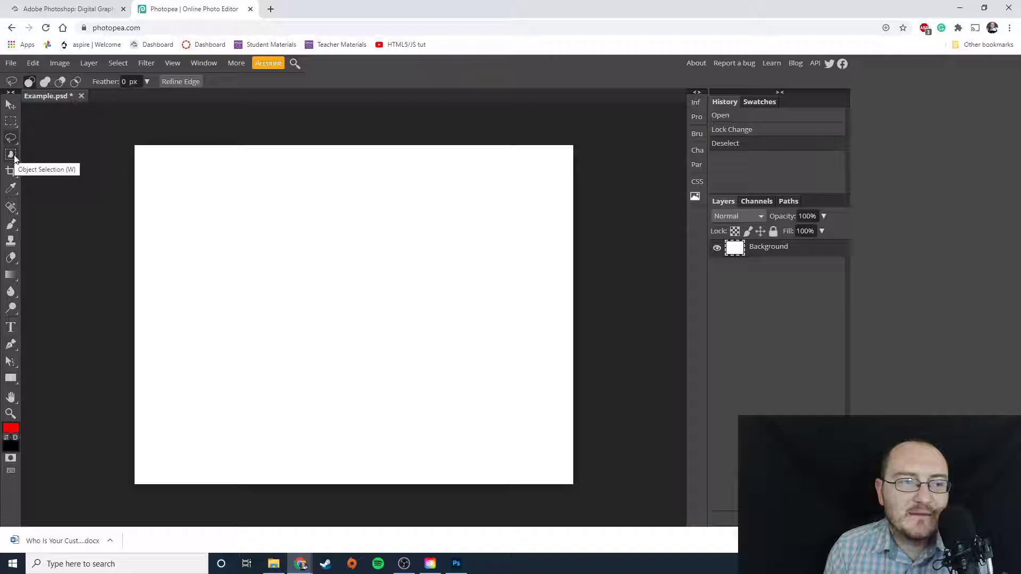
left_click(11, 156)
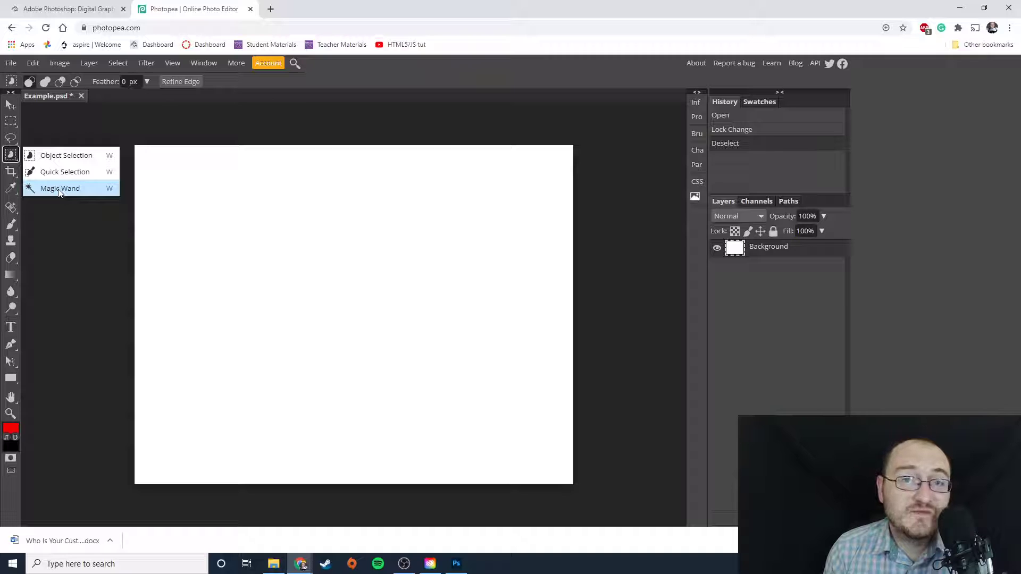
Step: Examine the Crop, Eyedropper, Spot Healing Brush and Brush tools with their related variants
left_click(12, 172)
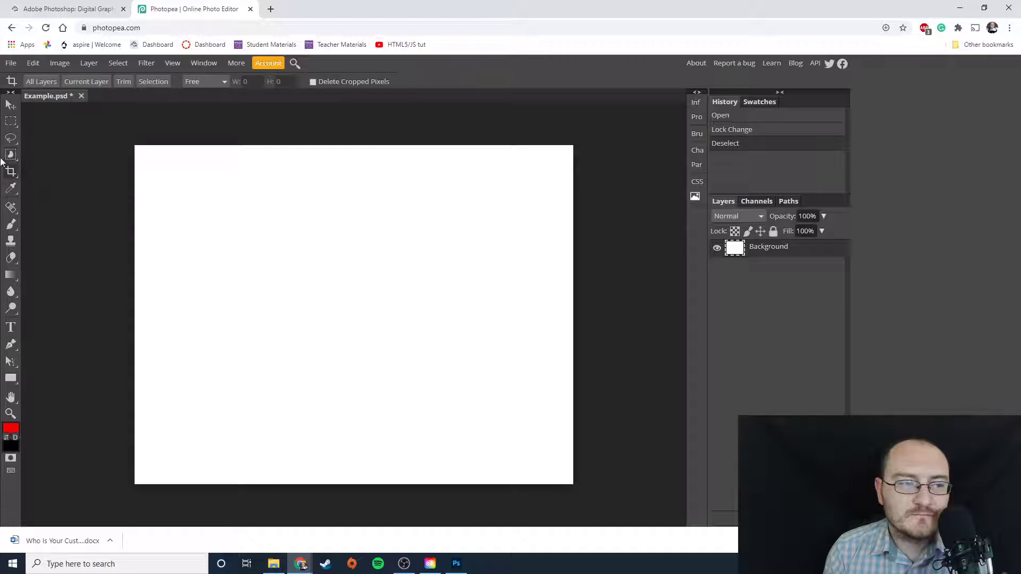
left_click(17, 176)
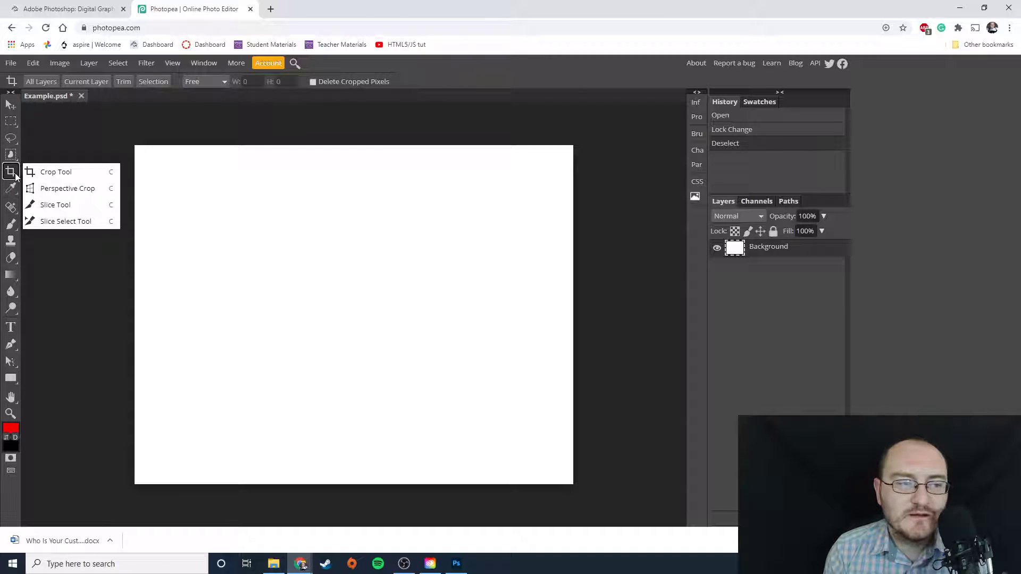
left_click(12, 189)
left_click(6, 192)
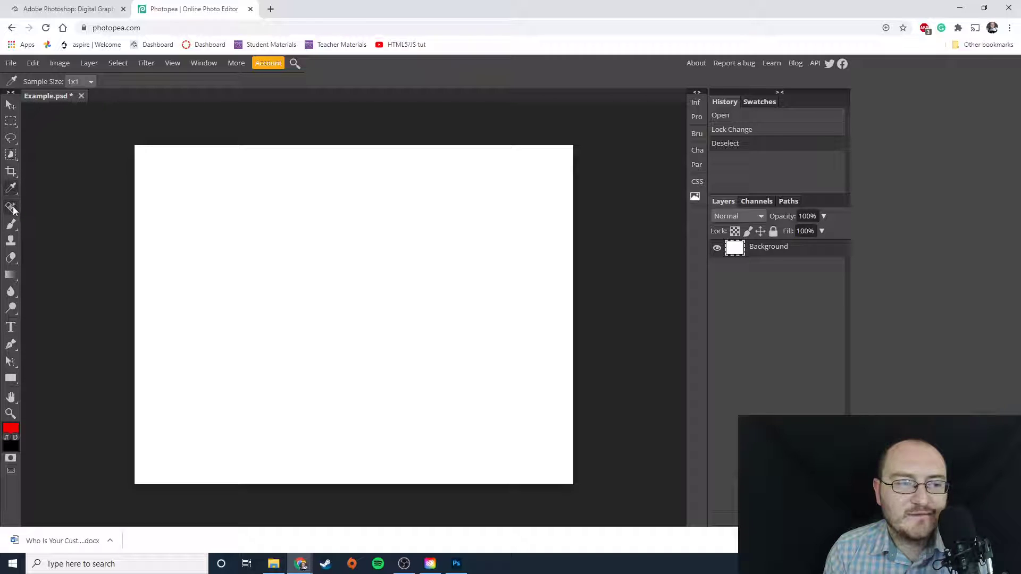
left_click(11, 208)
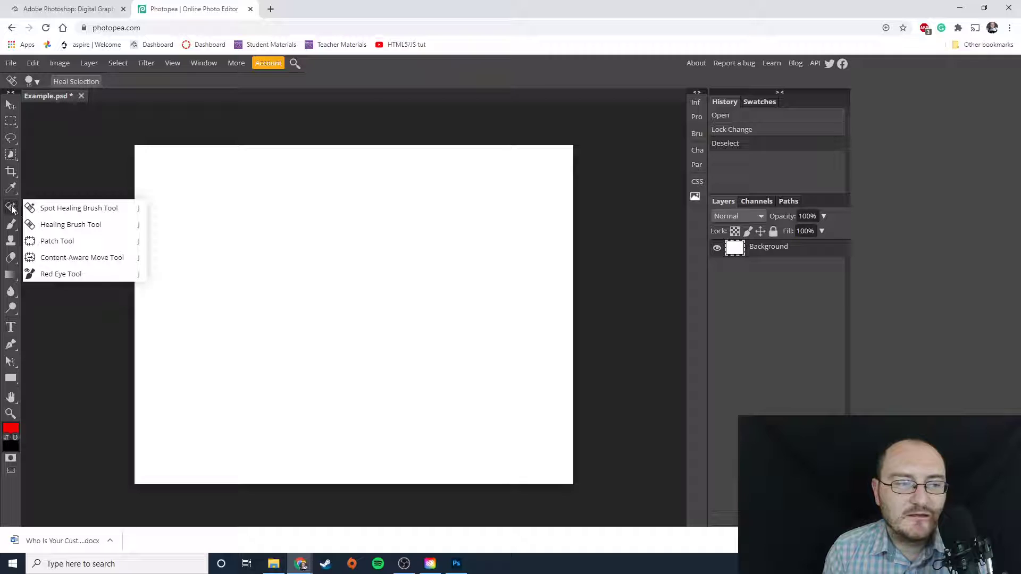
left_click(10, 227)
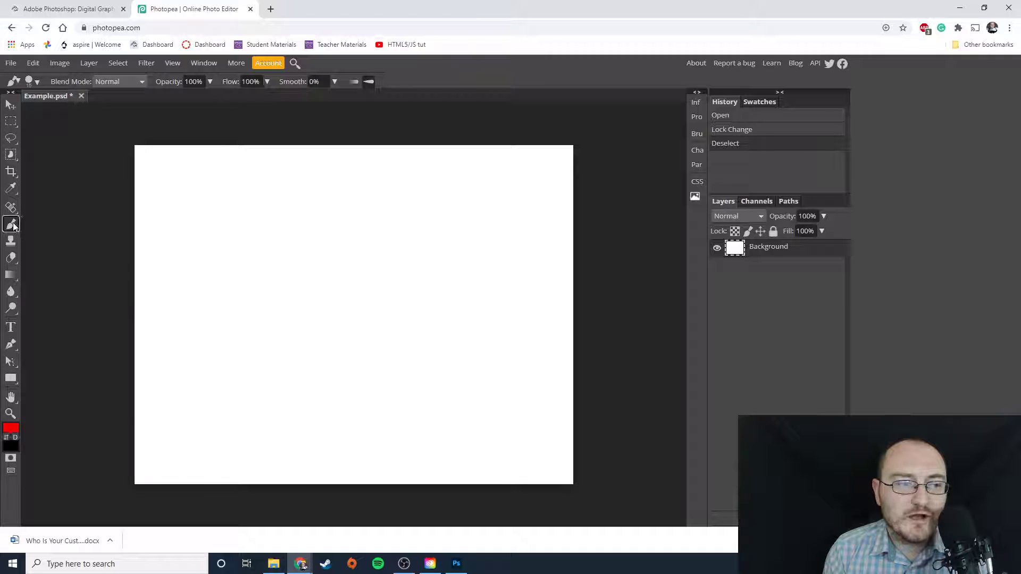
left_click(12, 226)
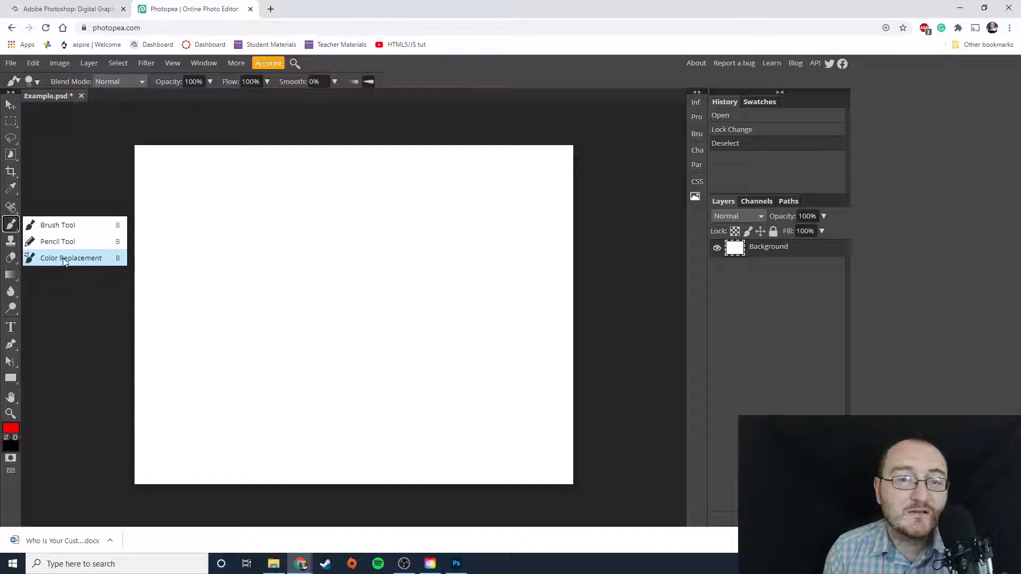
Step: Look through the Clone Stamp, Eraser, Gradient, Blur, Dodge and Pen tools and their options
left_click(8, 244)
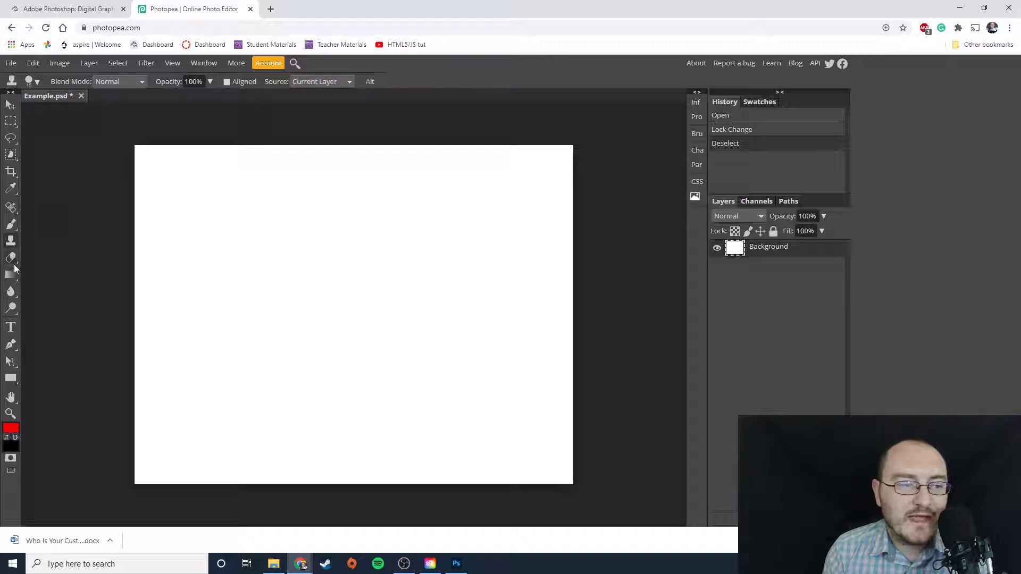
left_click(10, 259)
left_click(11, 275)
left_click(11, 293)
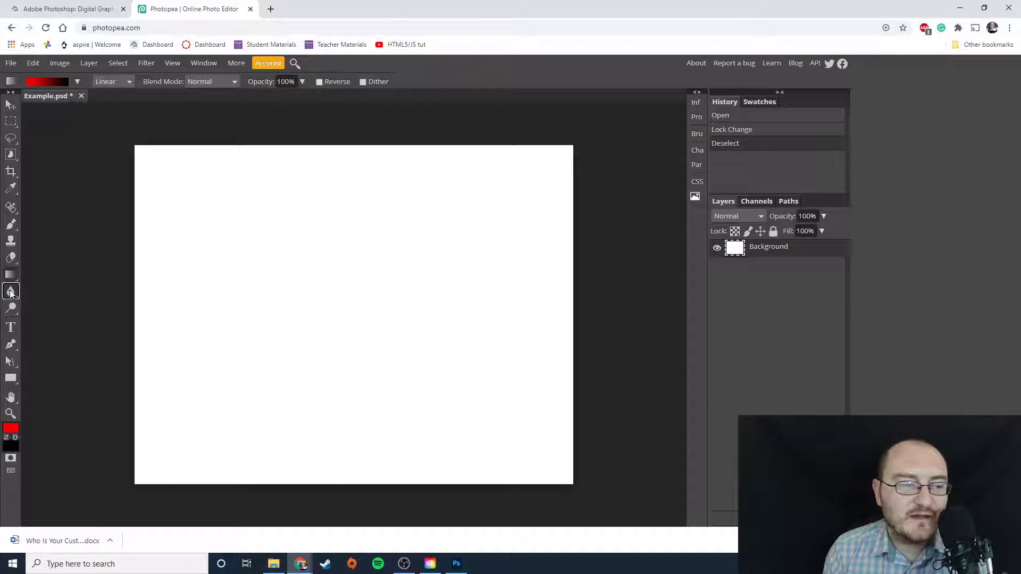
left_click(11, 308)
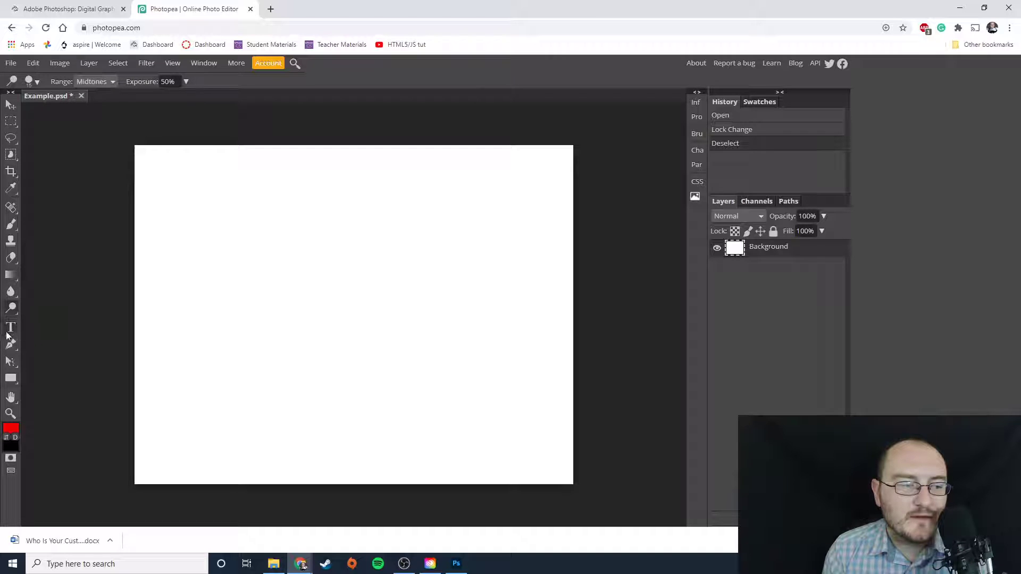
right_click(12, 346)
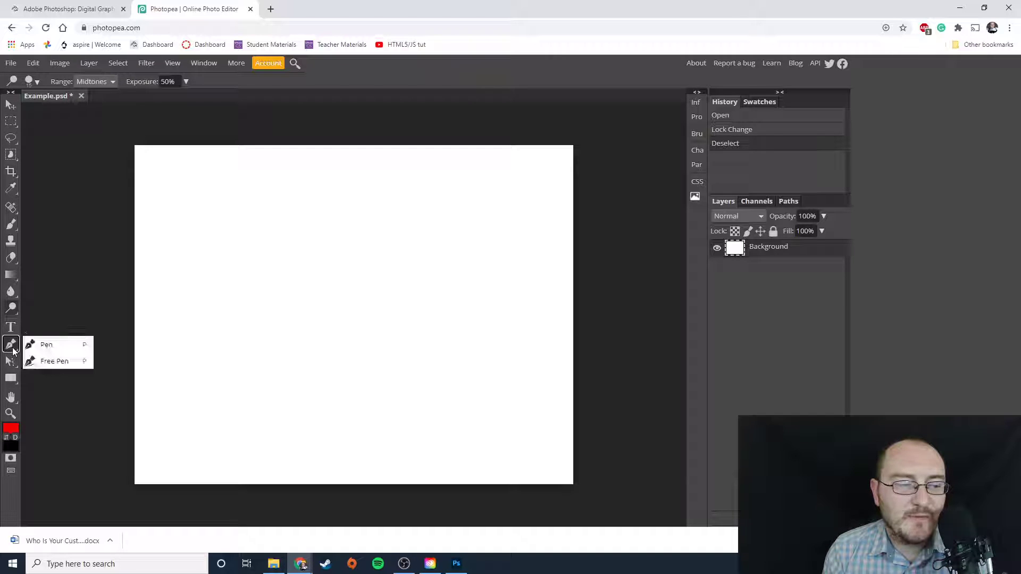
left_click(37, 350)
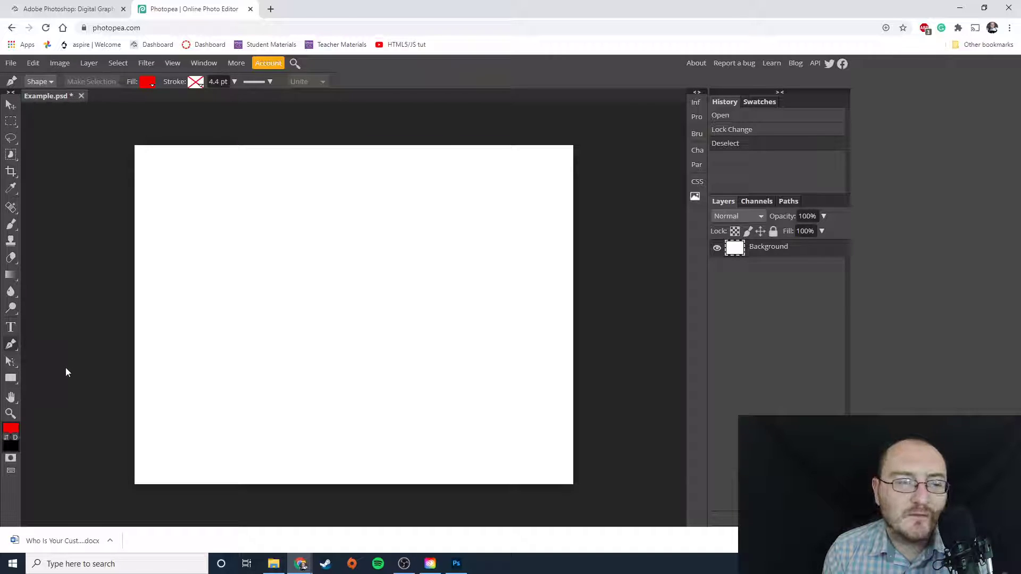
Step: Check the path selection variants, activate the Rectangle shape tool and list the other available shapes
right_click(11, 363)
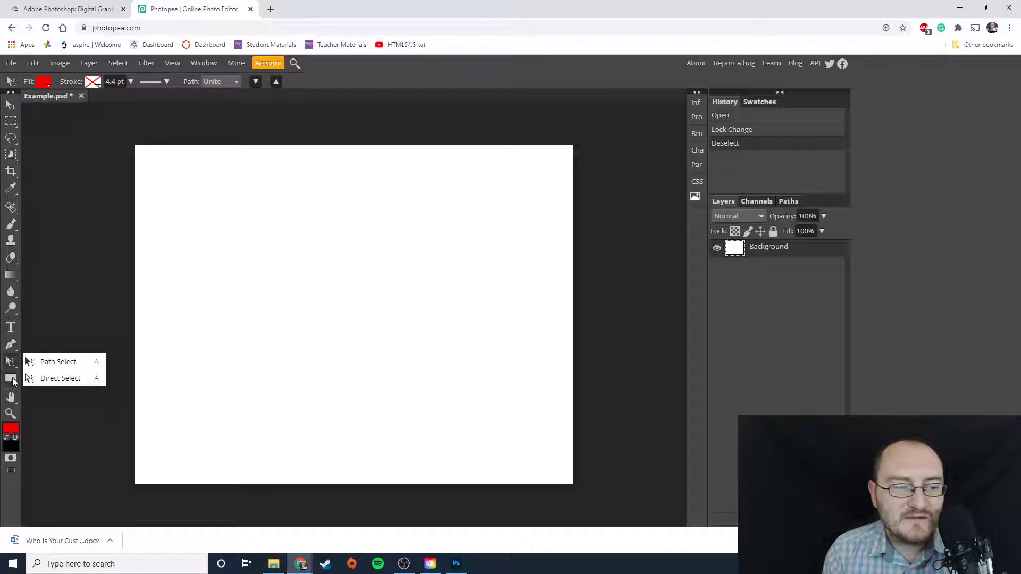
left_click(12, 378)
right_click(14, 378)
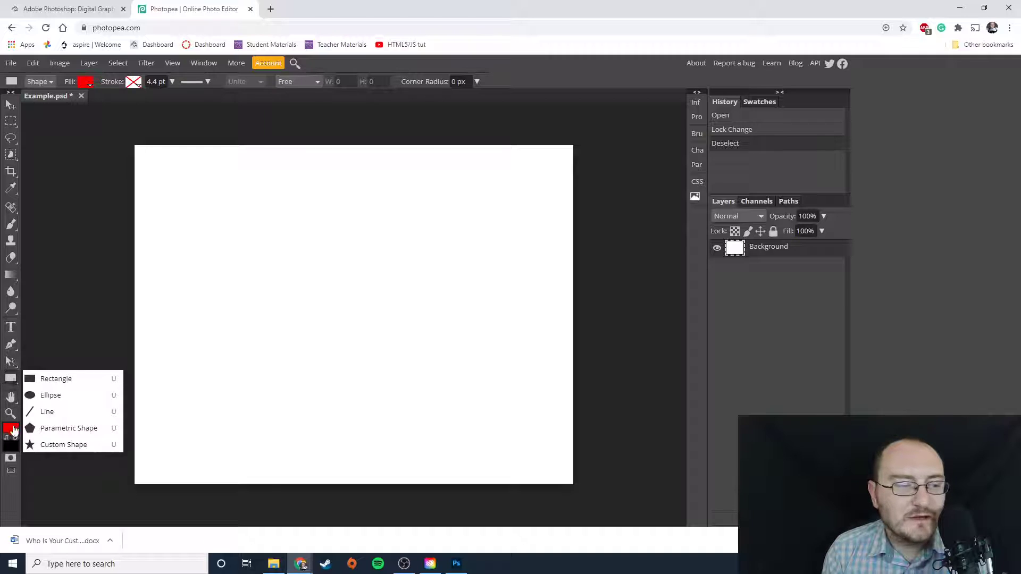
Step: Examine the colour choices available for the foreground colour in the Color Picker
left_click(14, 430)
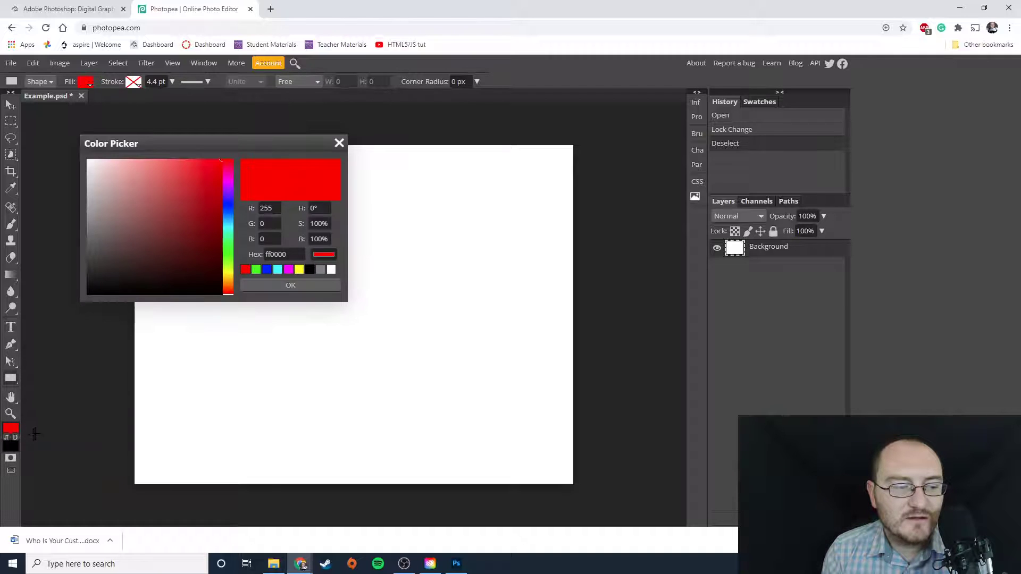
left_click_drag(216, 153, 285, 178)
mouse_move(235, 251)
left_mouse_down()
mouse_move(199, 201)
mouse_move(193, 248)
left_mouse_up()
left_click_drag(267, 263, 274, 255)
left_click(406, 169)
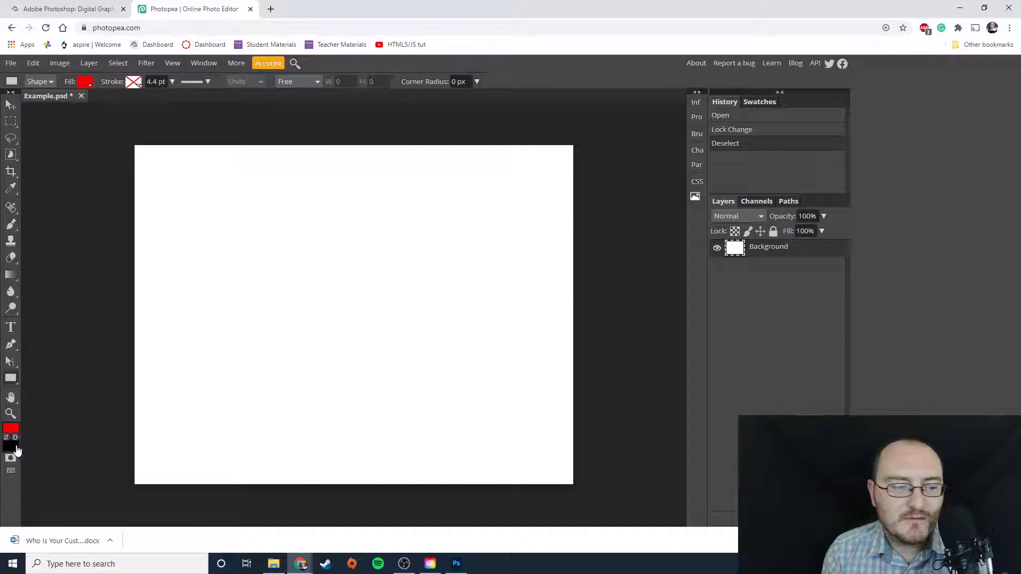
Step: Set the background colour to a light pink with hex value e2bcbc
left_click(12, 430)
left_click(181, 233)
left_click_drag(181, 233, 186, 203)
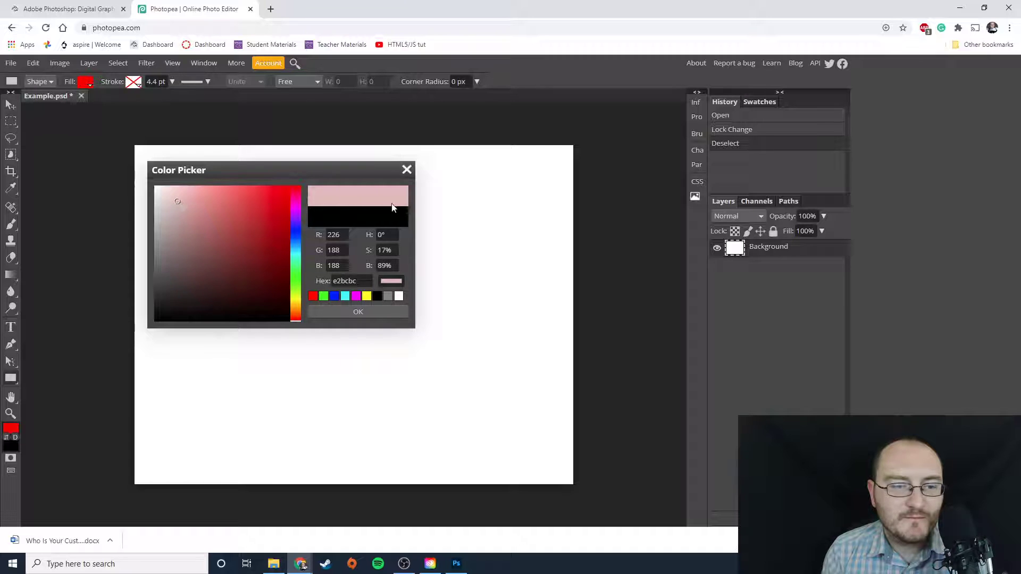
left_click(344, 309)
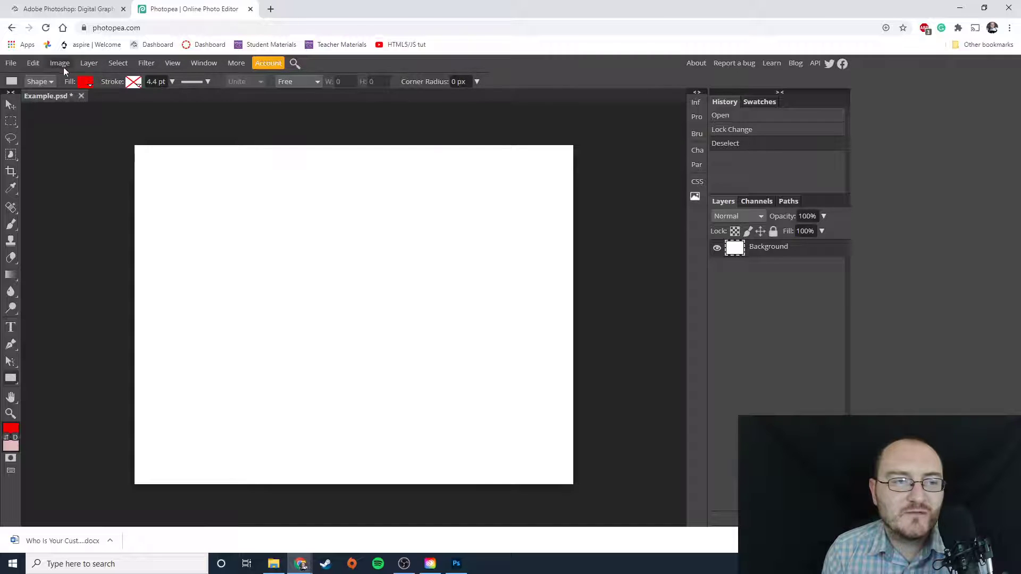
Step: Set the Rectangle tool's fill to solid blue
left_click(88, 85)
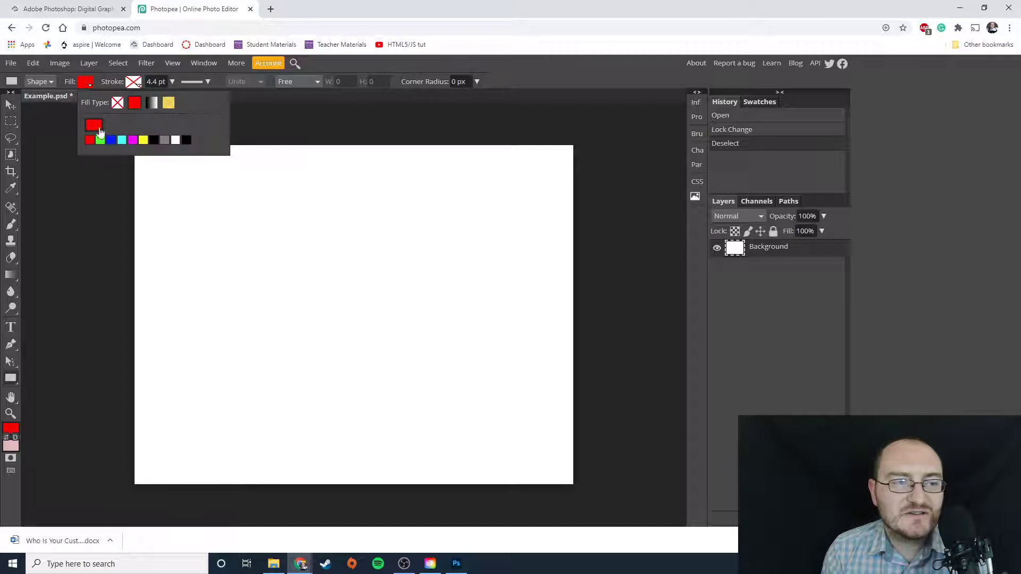
left_click(111, 141)
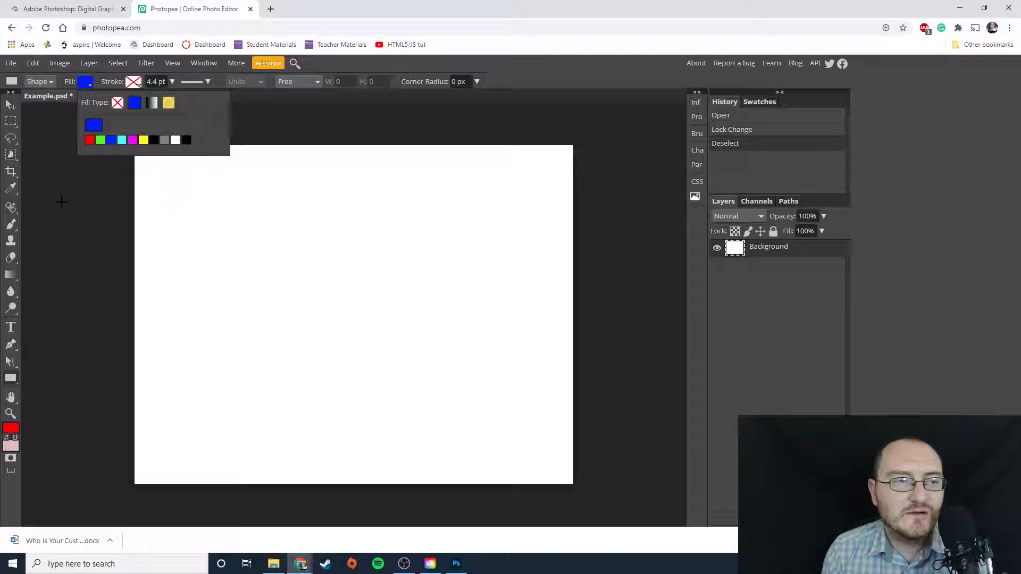
left_click(61, 201)
left_click(223, 143)
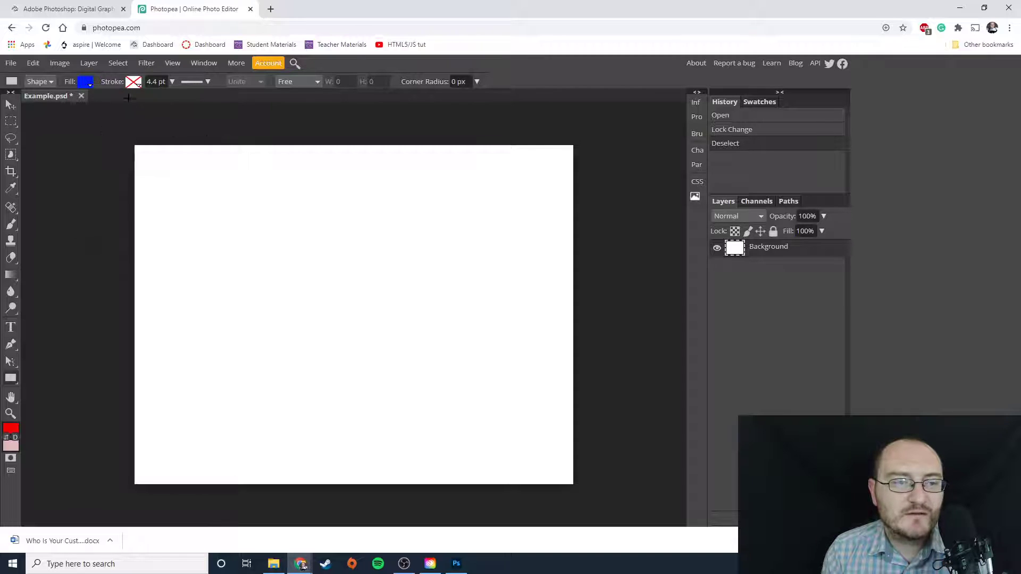
Step: Set the Rectangle tool's stroke to solid black, 5 pt wide, with a dotted line style
left_click(134, 82)
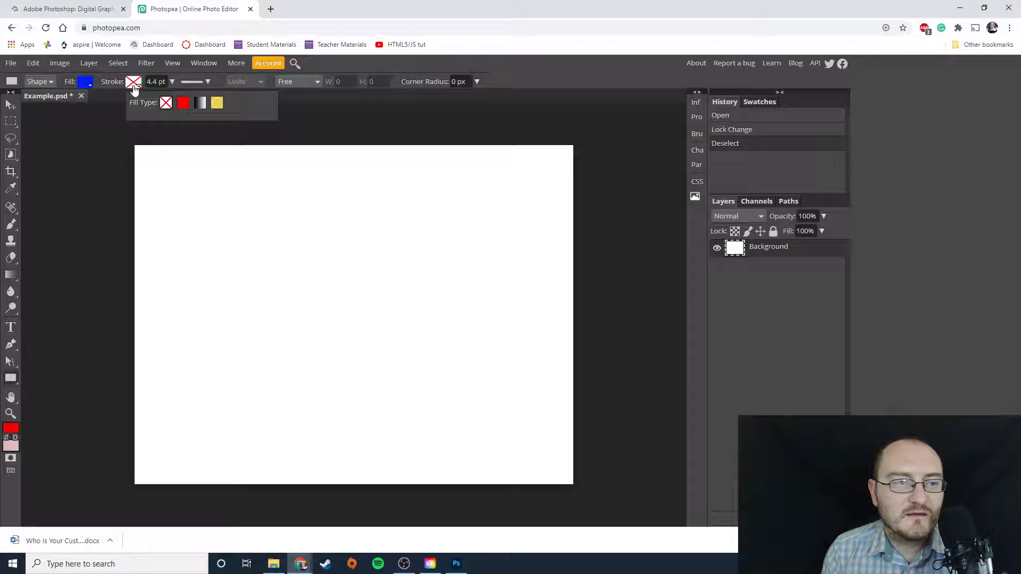
left_click(186, 102)
left_click(138, 140)
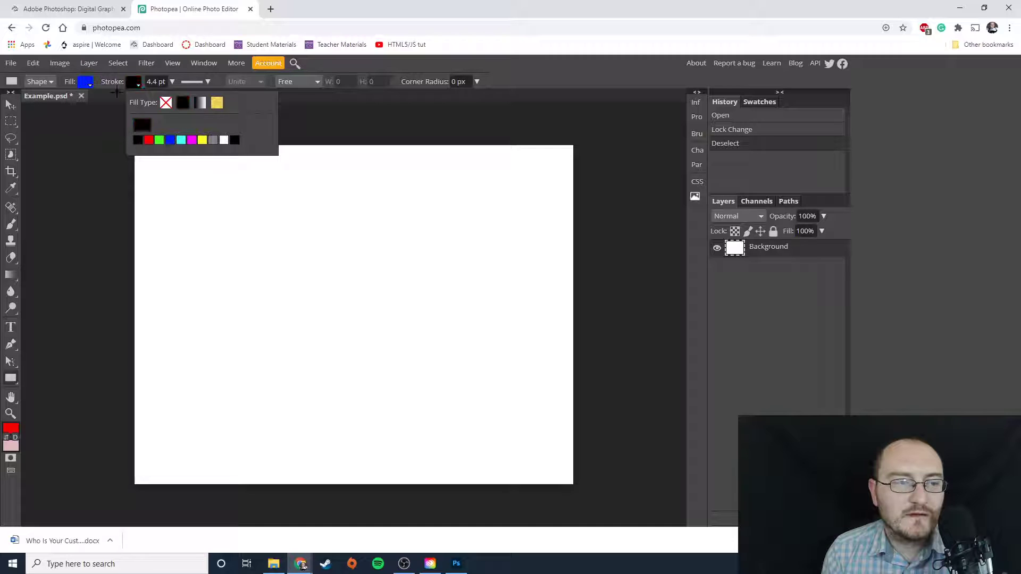
left_click(151, 81)
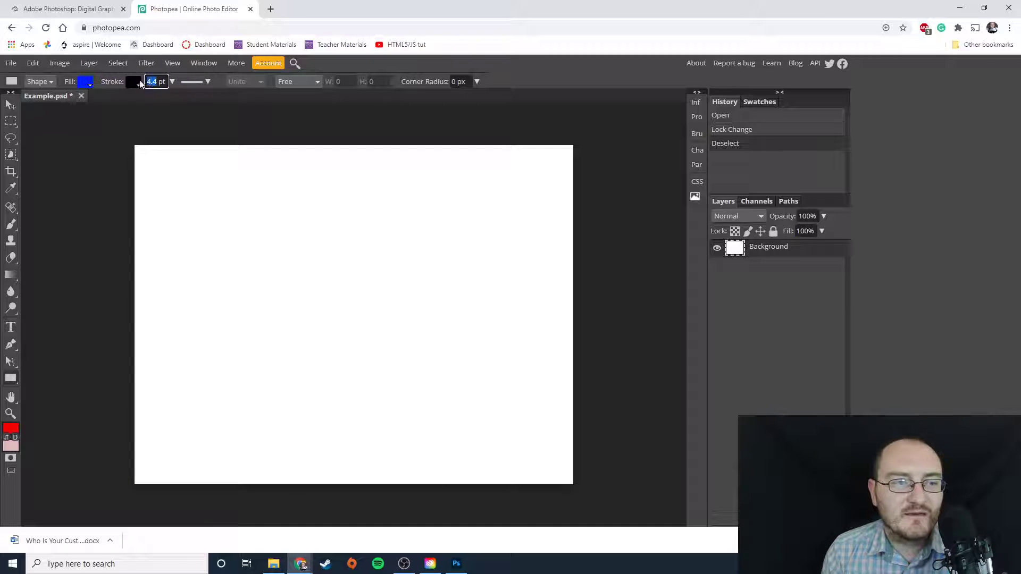
type("5")
key("Return")
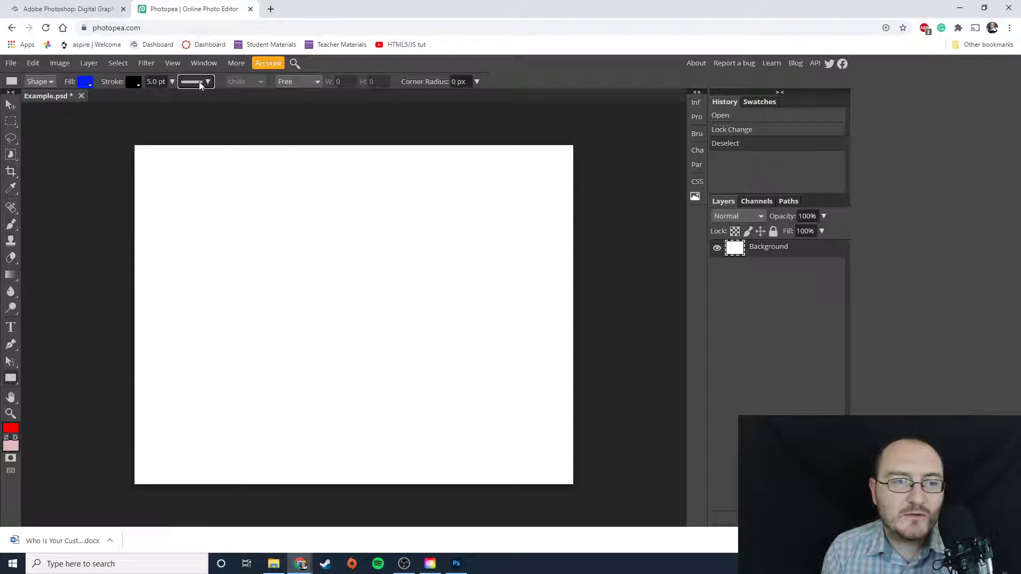
left_click(199, 81)
left_click(258, 165)
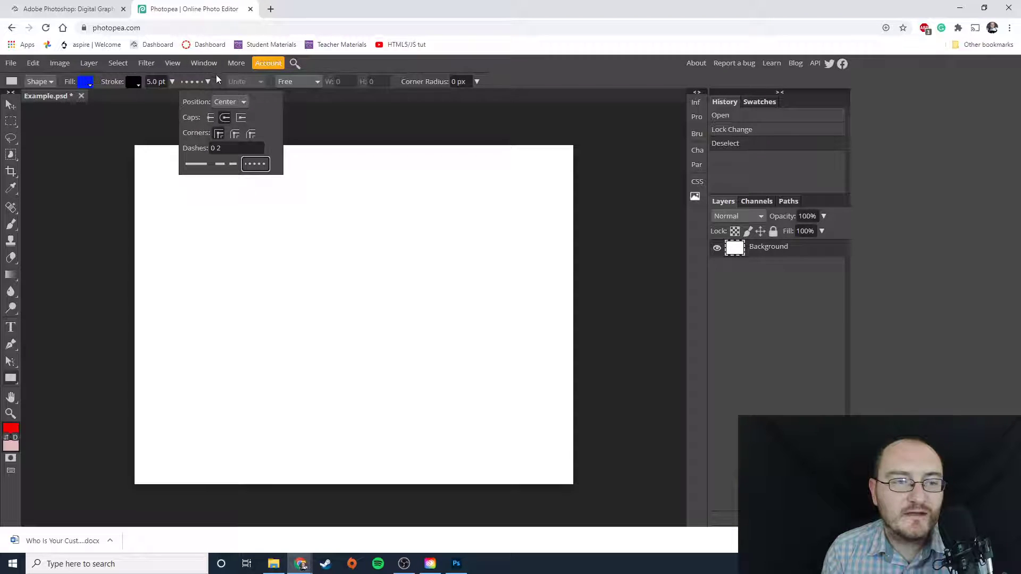
Step: Draw a large rectangle left of the canvas centre and increase its stroke width to 48 pt
mouse_move(187, 201)
left_mouse_down()
mouse_move(404, 358)
mouse_move(404, 377)
left_mouse_up()
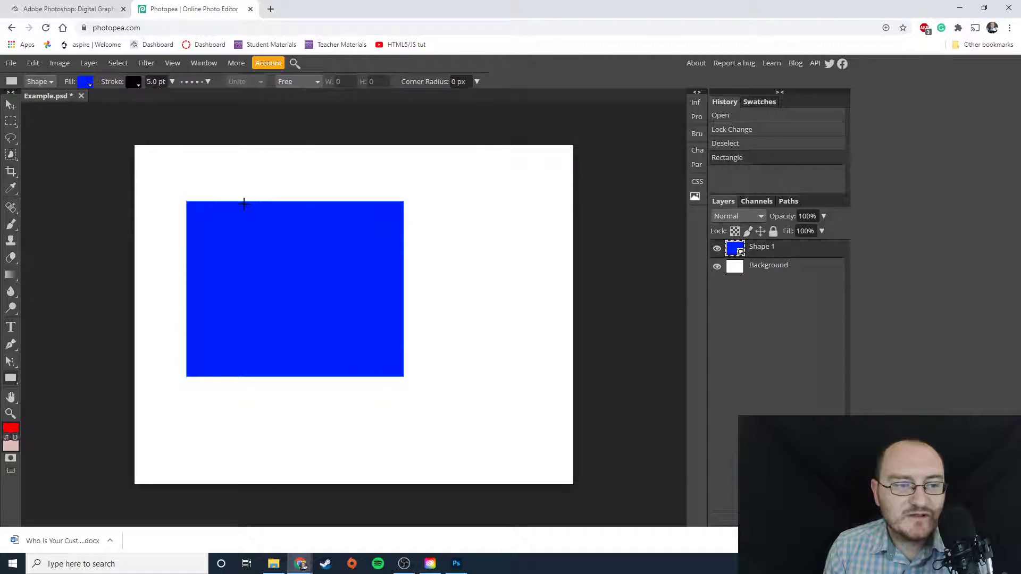
left_click(171, 81)
left_click_drag(151, 98, 165, 98)
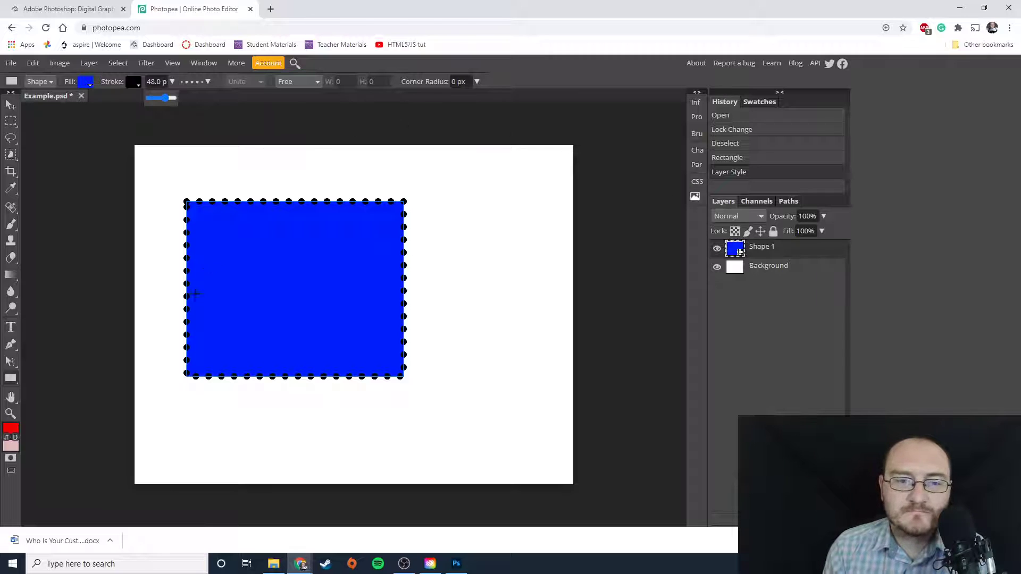
Step: Move the blue rectangle with the Move tool so it sits slightly right of the canvas centre
left_click(11, 105)
left_click_drag(332, 312, 385, 334)
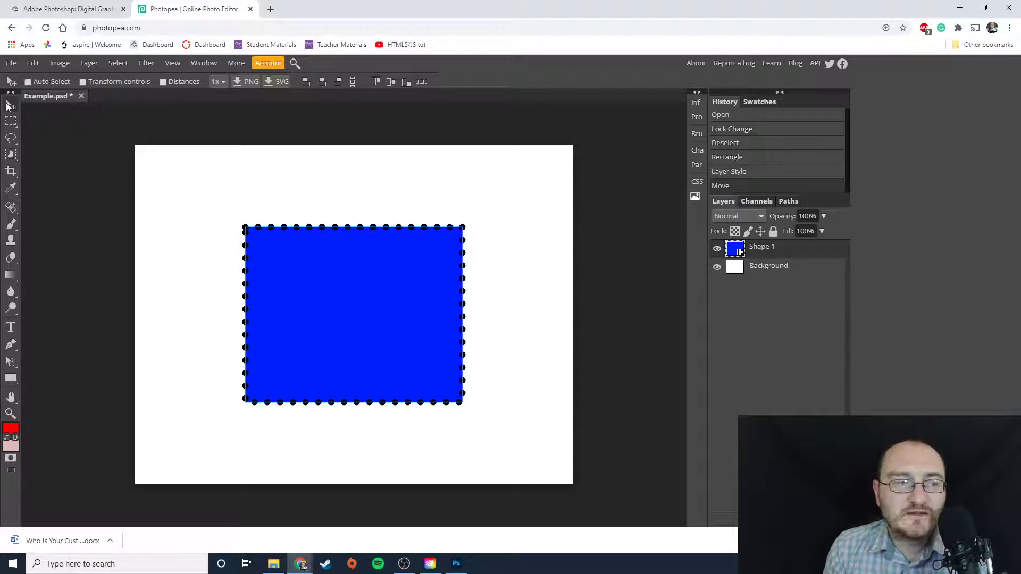
left_click_drag(412, 311, 392, 276)
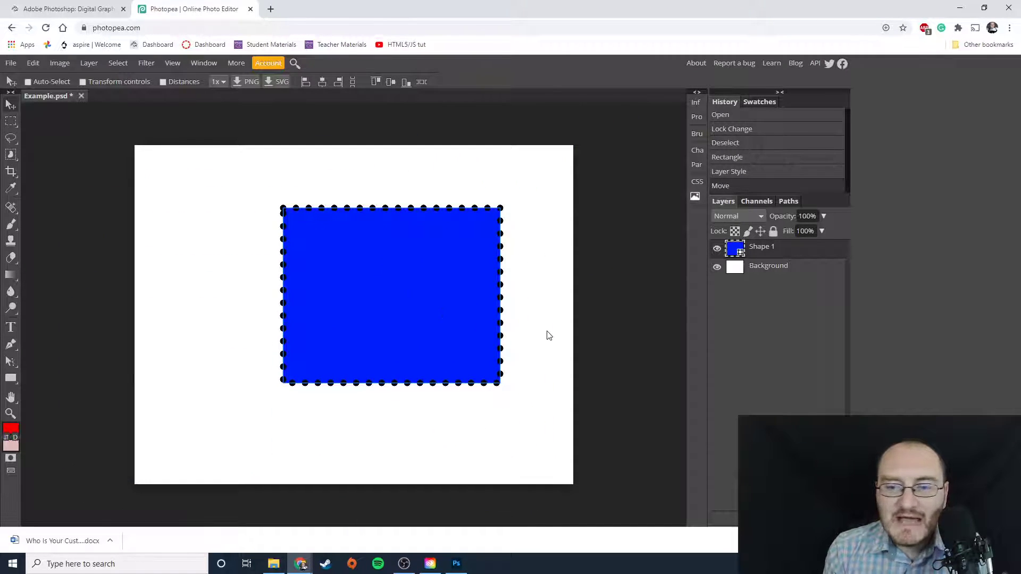
Step: Select the Background layer, look through the tool variants and activate the Paint Bucket tool
left_click(768, 266)
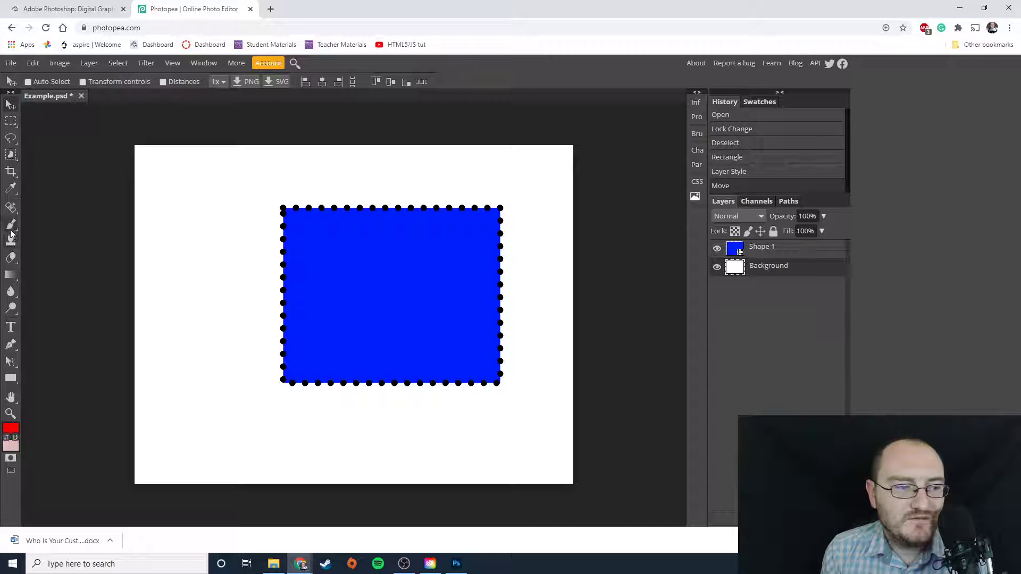
left_click(12, 258)
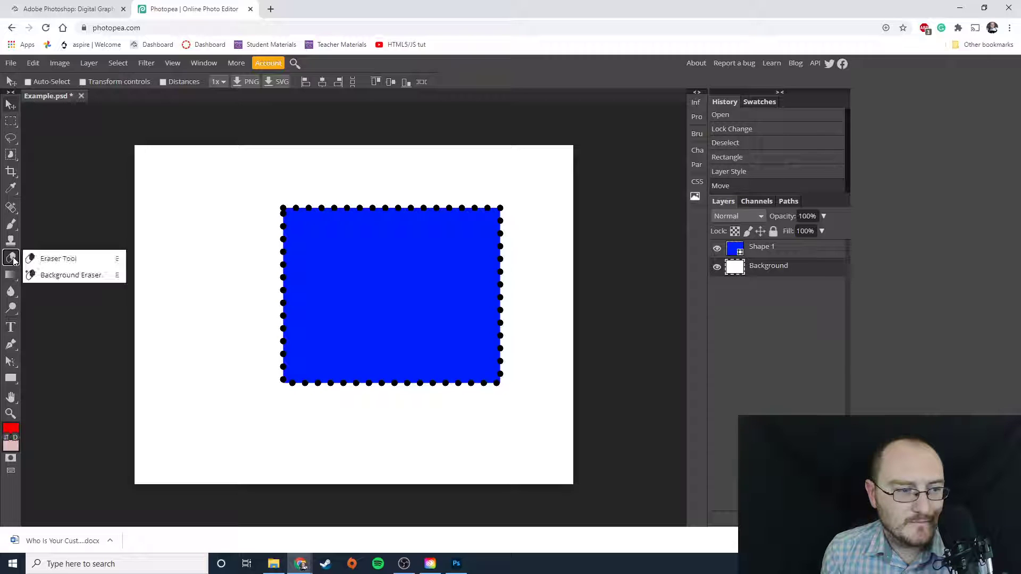
left_click(11, 293)
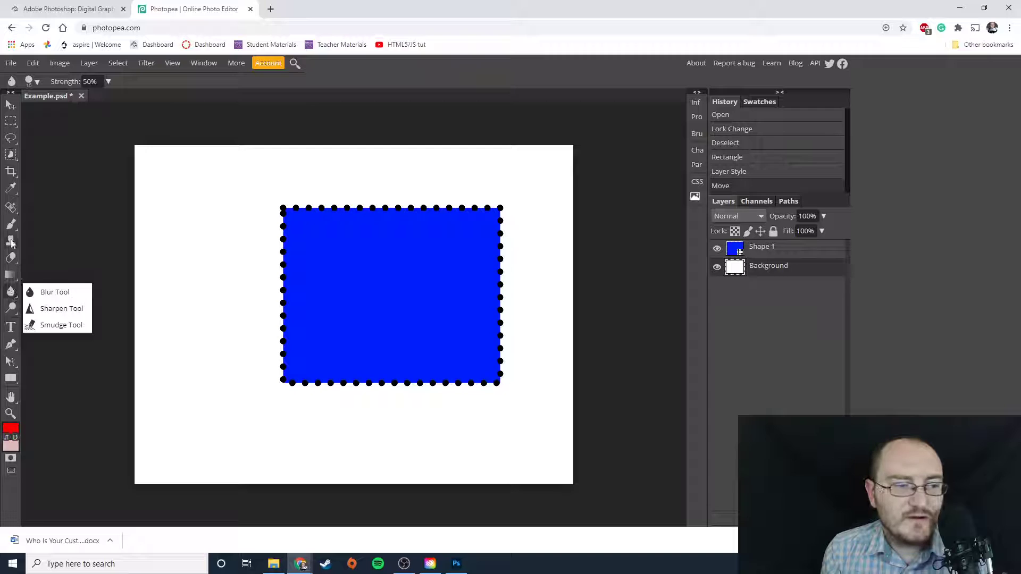
left_click(10, 208)
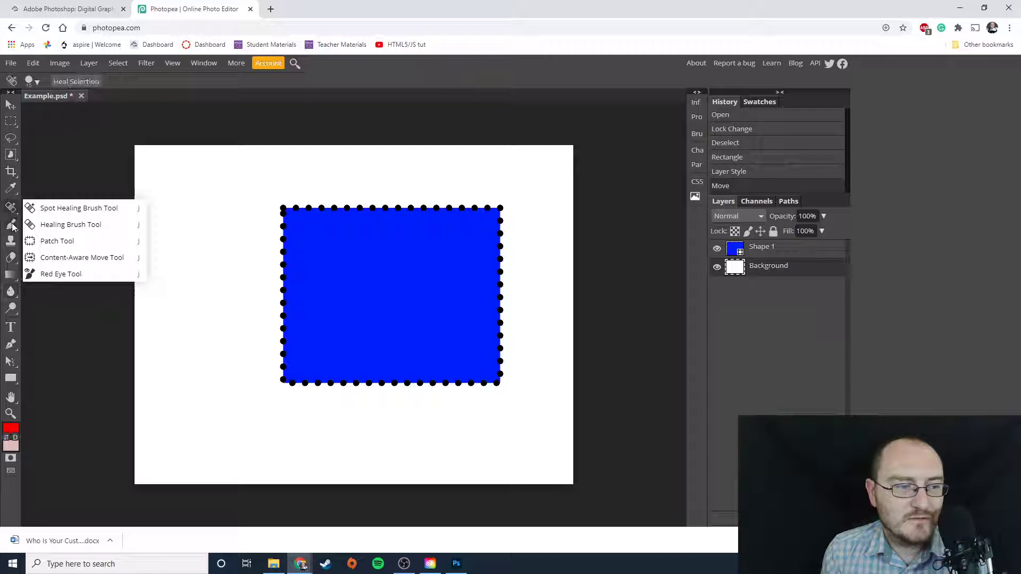
left_click(11, 224)
left_click(11, 188)
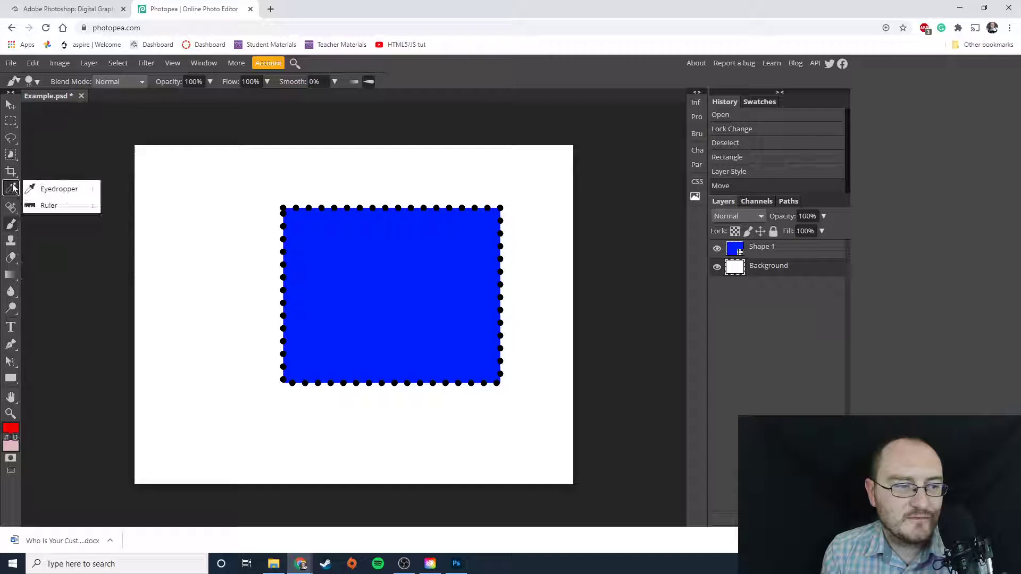
left_click(11, 172)
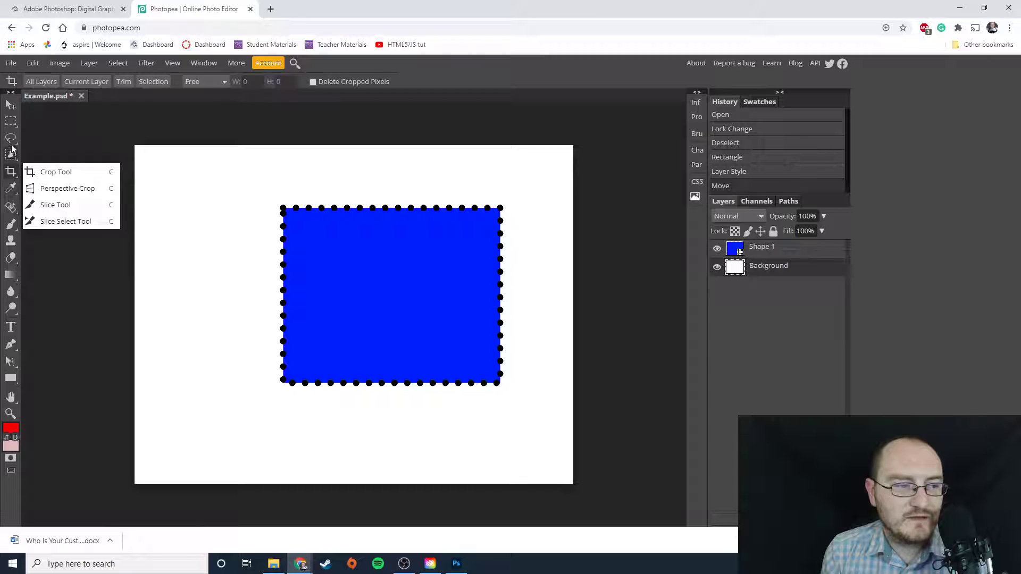
left_click(10, 276)
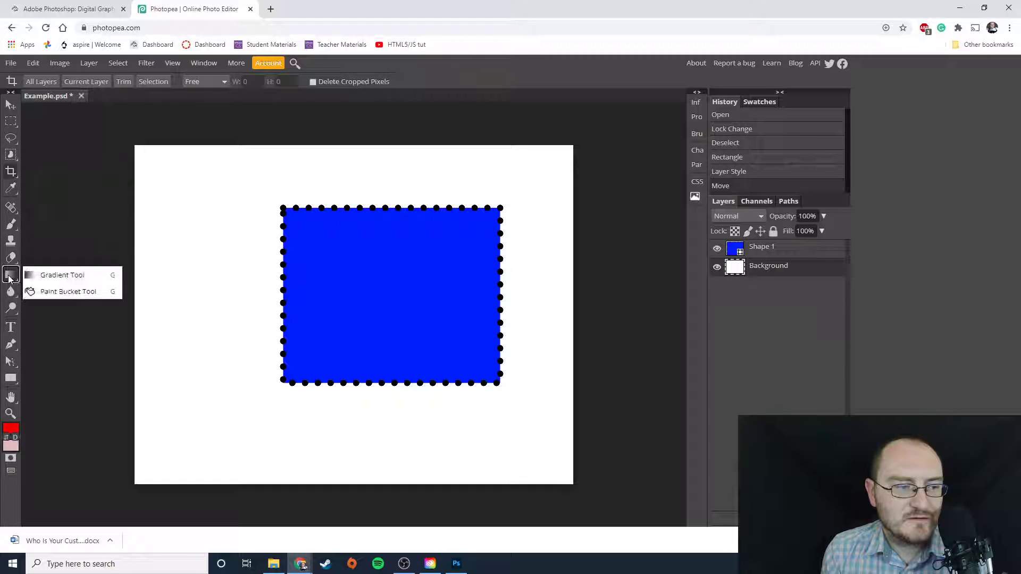
left_click(47, 293)
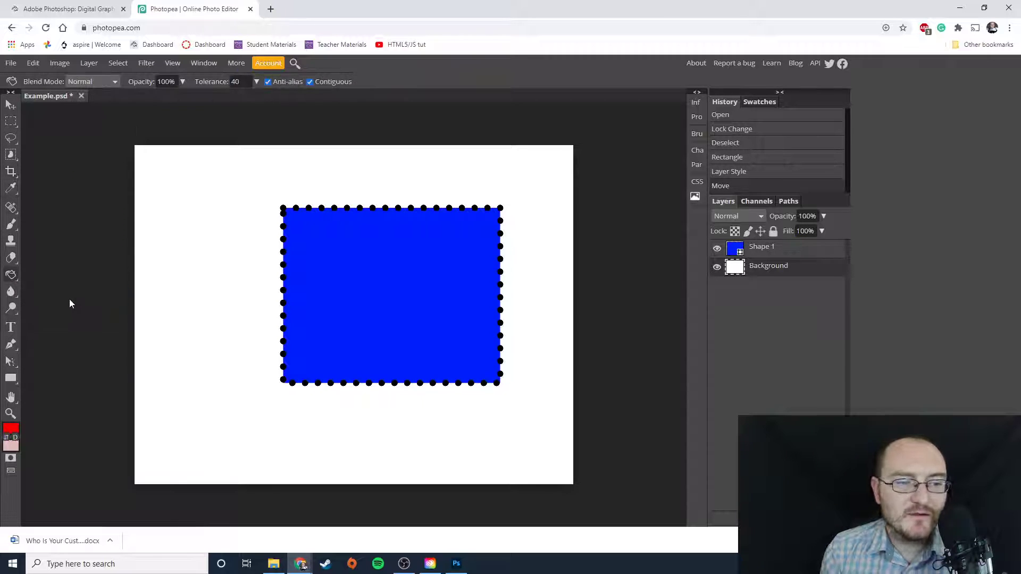
Step: Set the foreground colour to a very dark red, hex 2f0e0e, and fill the background with it
left_click(11, 428)
mouse_move(219, 221)
left_mouse_down()
mouse_move(253, 221)
mouse_move(182, 191)
mouse_move(222, 182)
mouse_move(196, 273)
mouse_move(150, 357)
mouse_move(249, 296)
left_mouse_up()
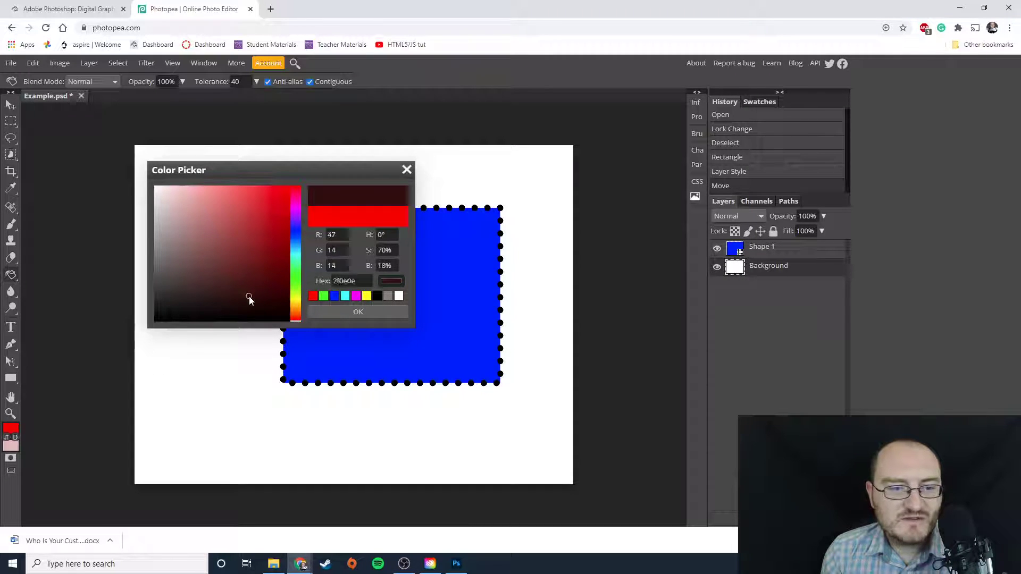
left_click(365, 311)
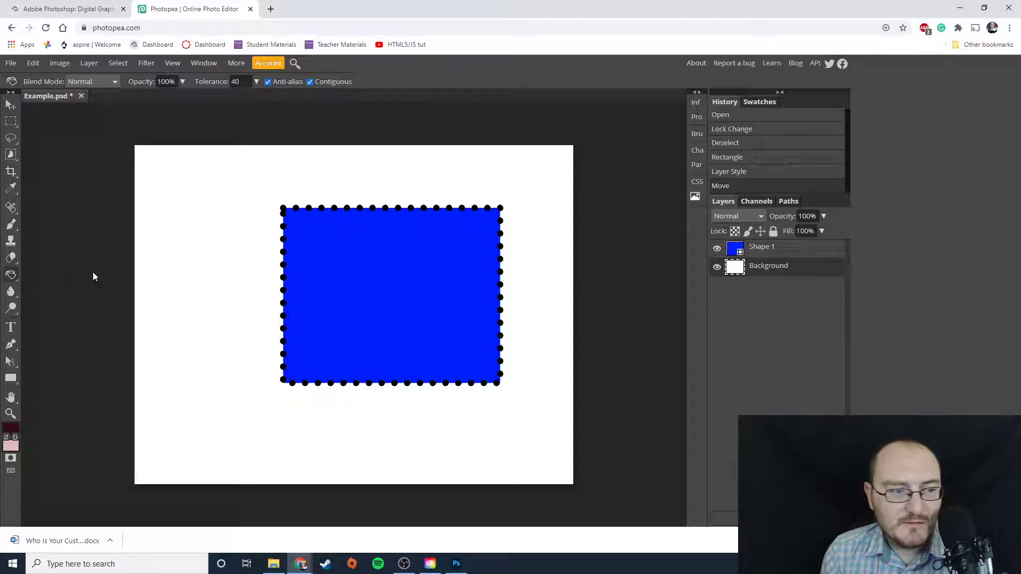
left_click(220, 192)
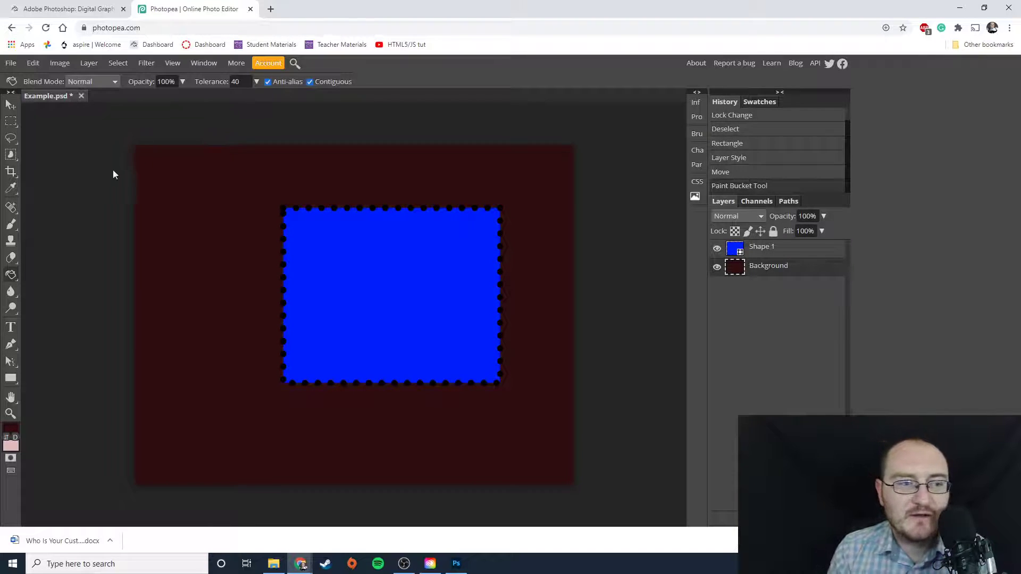
Step: Select the Shape 1 layer and move the blue rectangle slightly left towards the canvas centre
left_click(11, 105)
left_click_drag(515, 356, 449, 326)
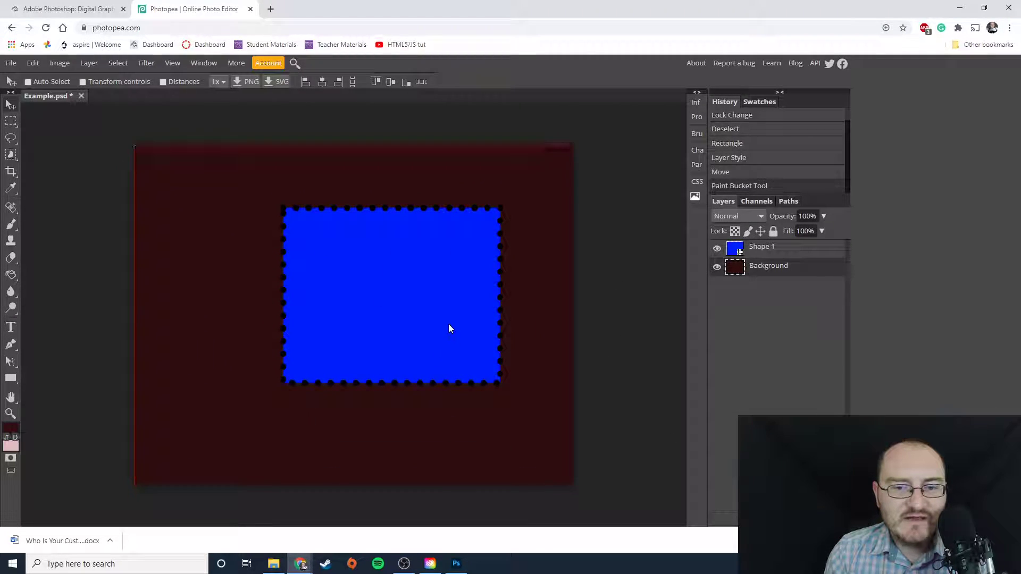
left_click(759, 255)
left_click_drag(397, 295, 369, 299)
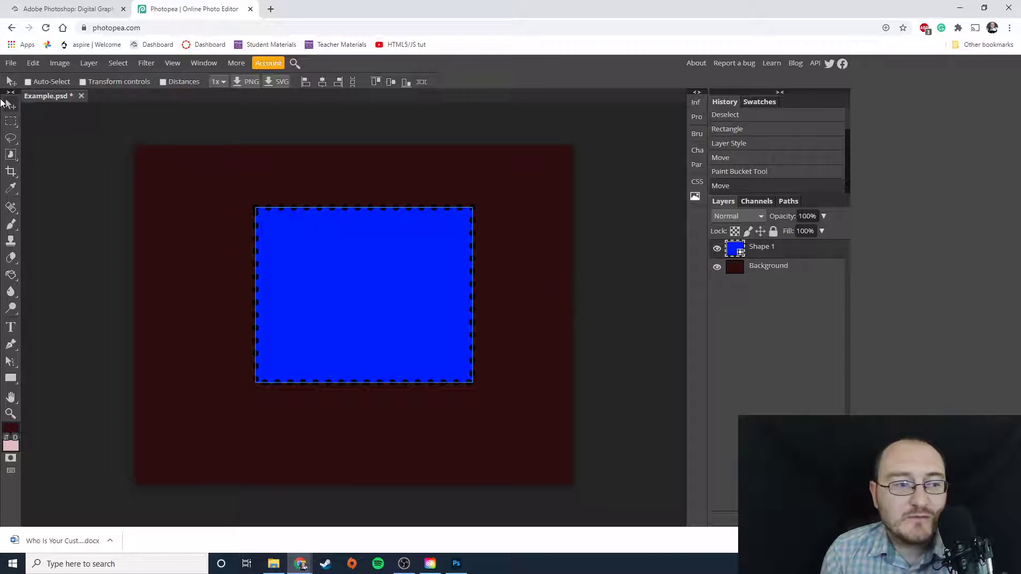
Step: Activate the Brush tool, check its blend modes, choose the last brush tip in the preset list and set its size to 157 px
left_click(10, 225)
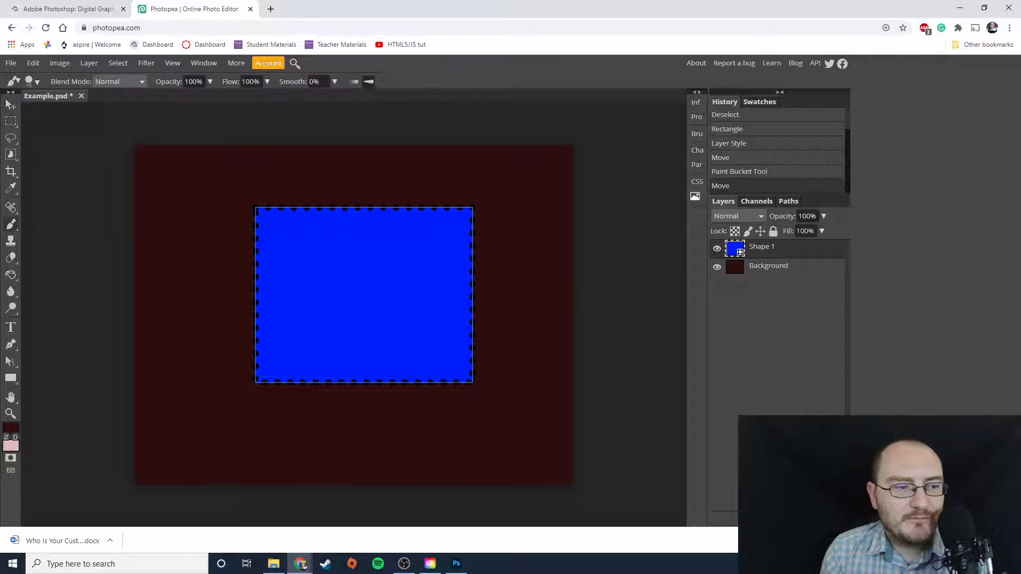
left_click(106, 81)
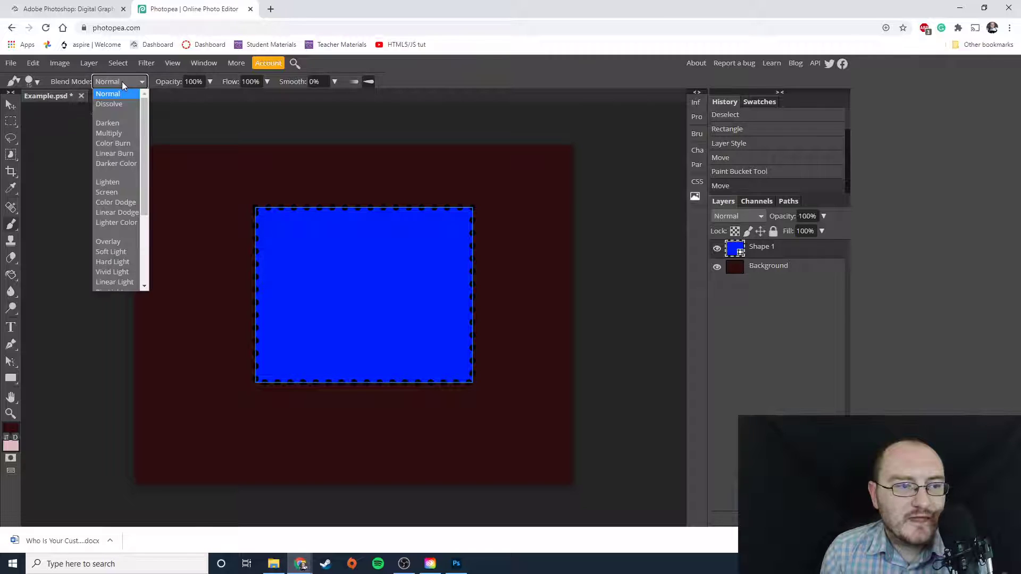
left_click(122, 81)
left_click(32, 81)
left_click_drag(56, 111, 77, 112)
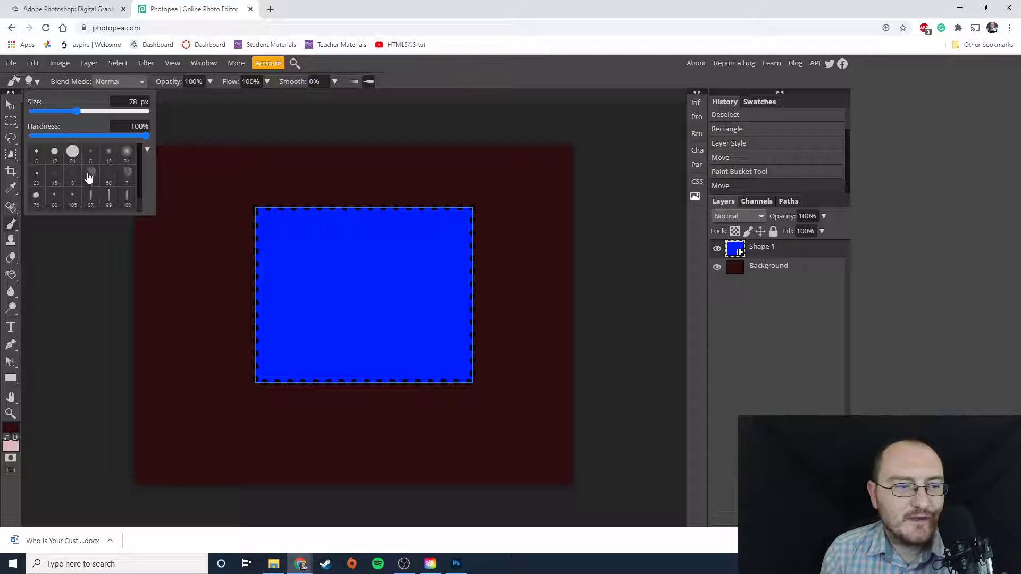
scroll(88, 195, "down", 1)
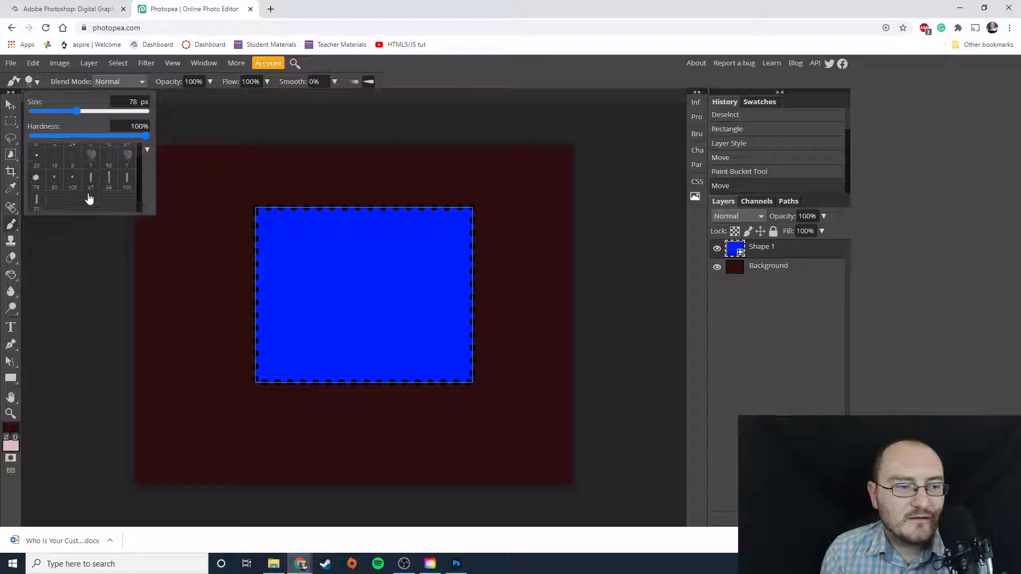
left_click(37, 202)
left_click_drag(78, 111, 90, 110)
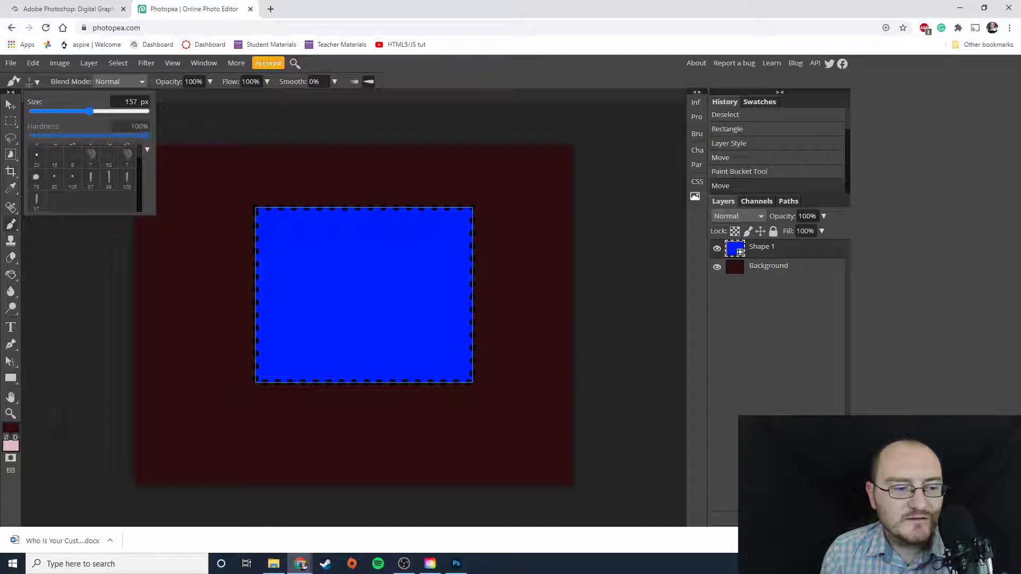
Step: Set the foreground colour to bright yellow with hex value efff00
left_click(11, 427)
left_click_drag(296, 312, 296, 298)
left_click_drag(245, 197, 326, 185)
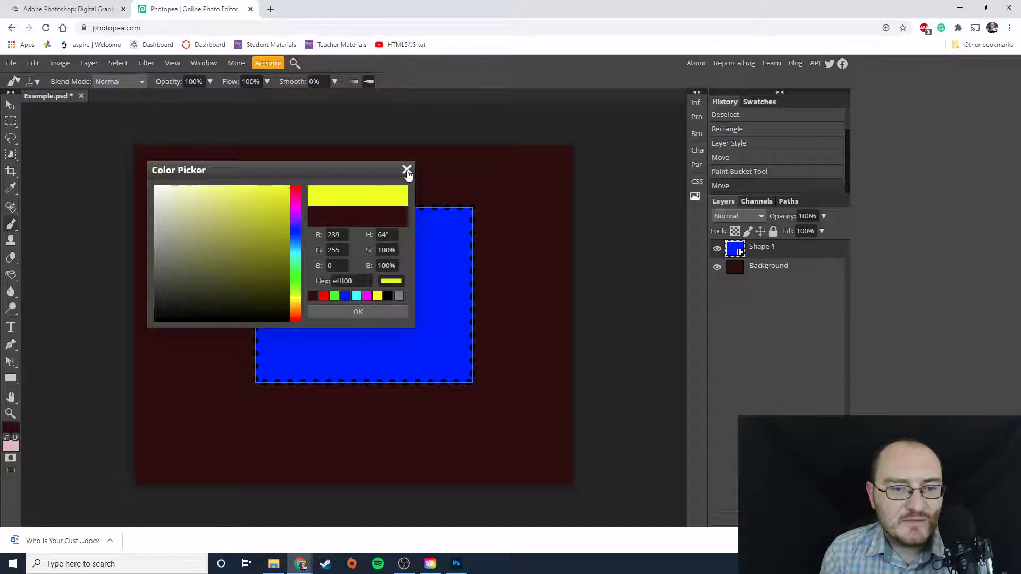
left_click(372, 312)
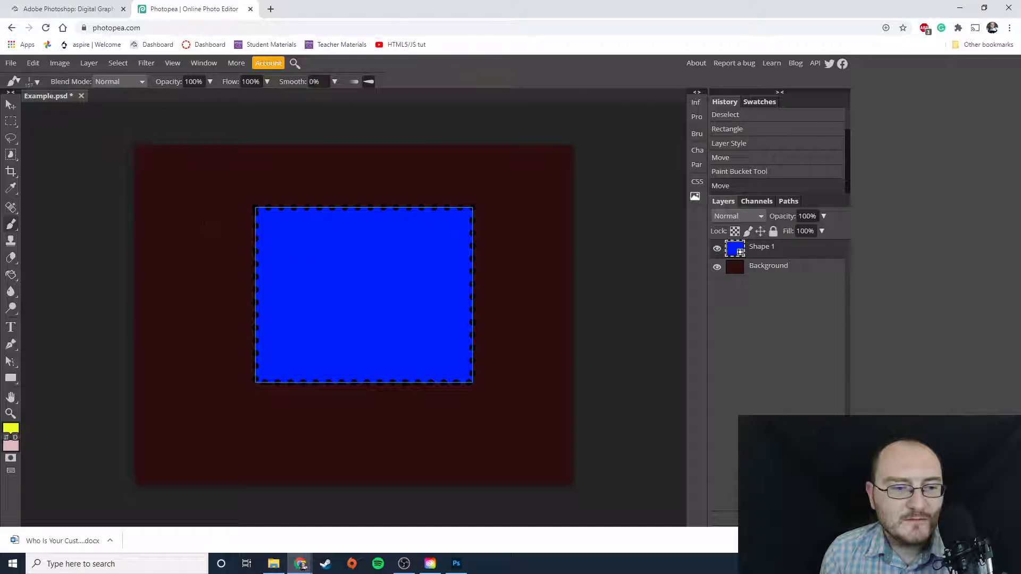
Step: Try to paint on the unrasterized Shape 1 layer with the Brush tool
left_click(193, 250)
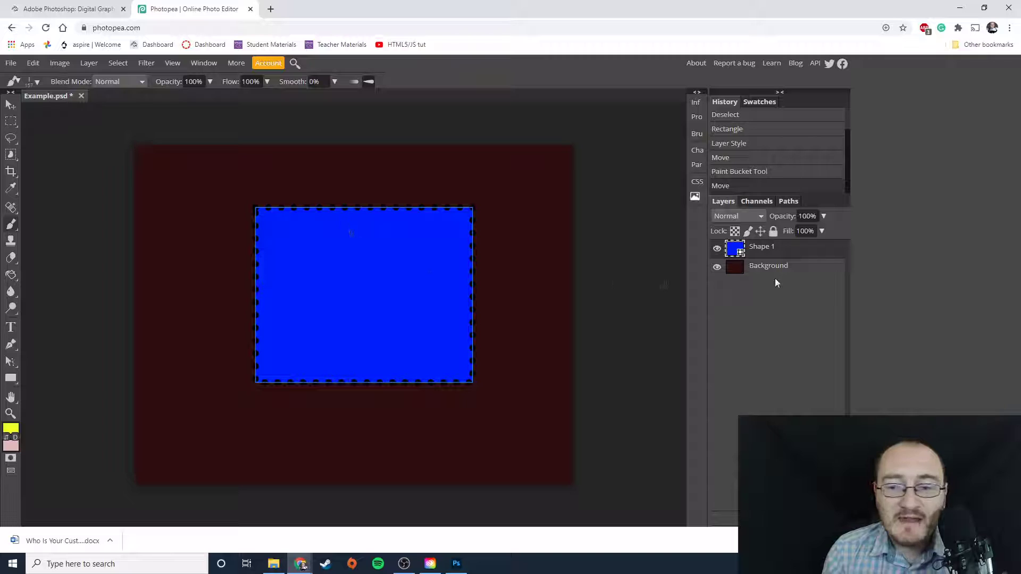
right_click(753, 248)
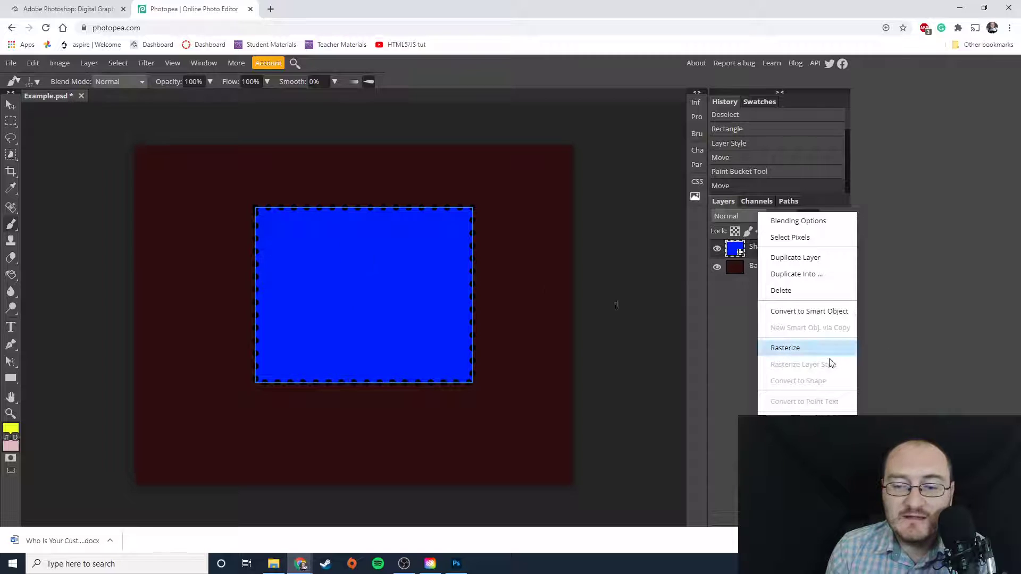
left_click(418, 316)
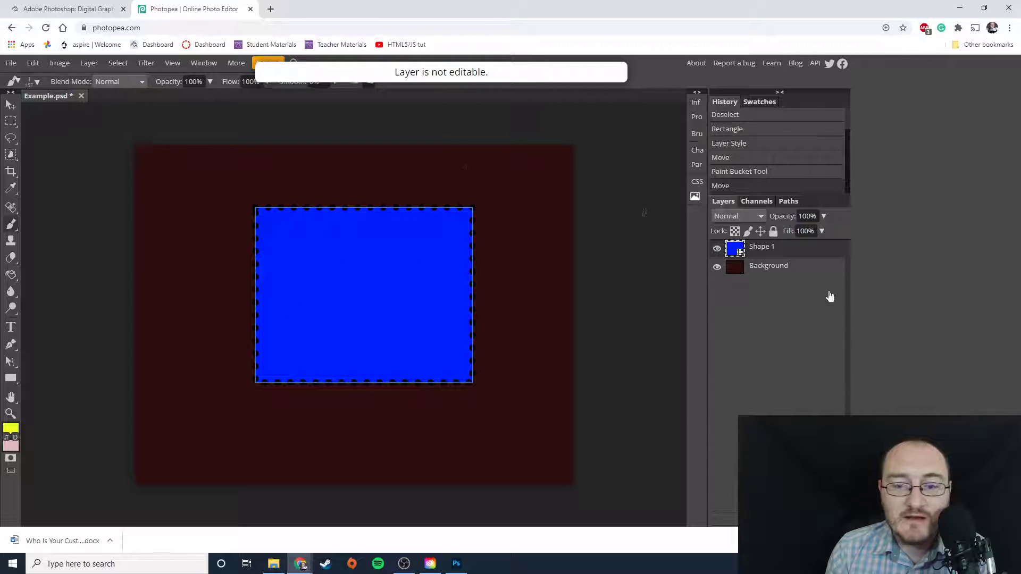
Step: Rasterize the Shape 1 layer and paint a looping yellow scribble across the blue rectangle and its surroundings
right_click(764, 255)
left_click(804, 353)
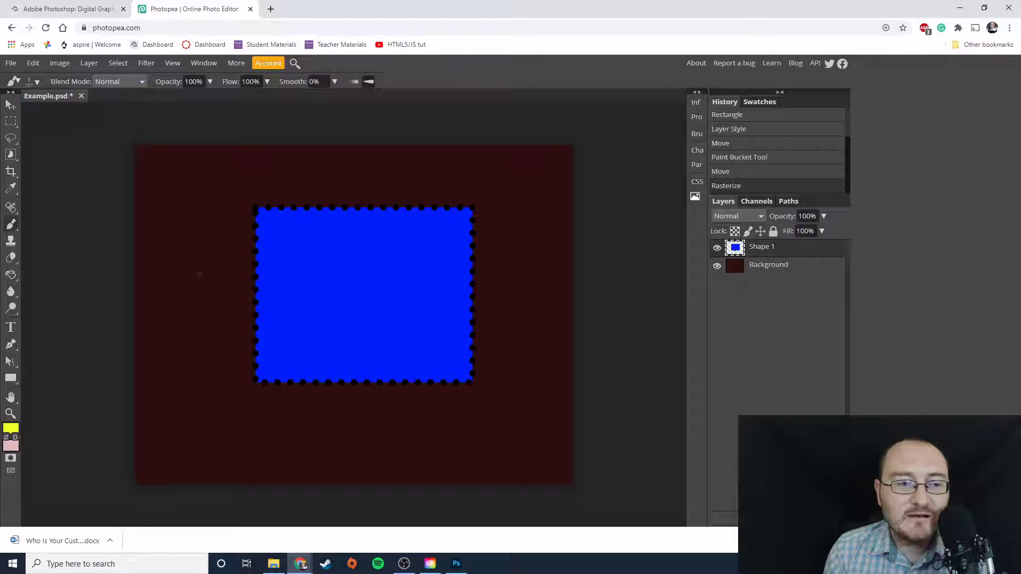
mouse_move(195, 261)
left_mouse_down()
mouse_move(268, 201)
mouse_move(312, 185)
mouse_move(331, 202)
mouse_move(253, 254)
mouse_move(226, 300)
mouse_move(394, 197)
mouse_move(411, 239)
mouse_move(272, 345)
mouse_move(253, 390)
mouse_move(436, 256)
mouse_move(497, 252)
mouse_move(374, 369)
mouse_move(379, 418)
mouse_move(477, 339)
mouse_move(510, 344)
mouse_move(438, 414)
mouse_move(536, 414)
mouse_move(489, 382)
mouse_move(522, 397)
mouse_move(513, 243)
mouse_move(441, 157)
mouse_move(260, 191)
mouse_move(171, 248)
mouse_move(135, 315)
mouse_move(373, 401)
mouse_move(274, 457)
mouse_move(182, 360)
mouse_move(293, 329)
mouse_move(430, 338)
mouse_move(464, 290)
mouse_move(333, 300)
mouse_move(289, 288)
mouse_move(321, 271)
mouse_move(364, 273)
left_mouse_up()
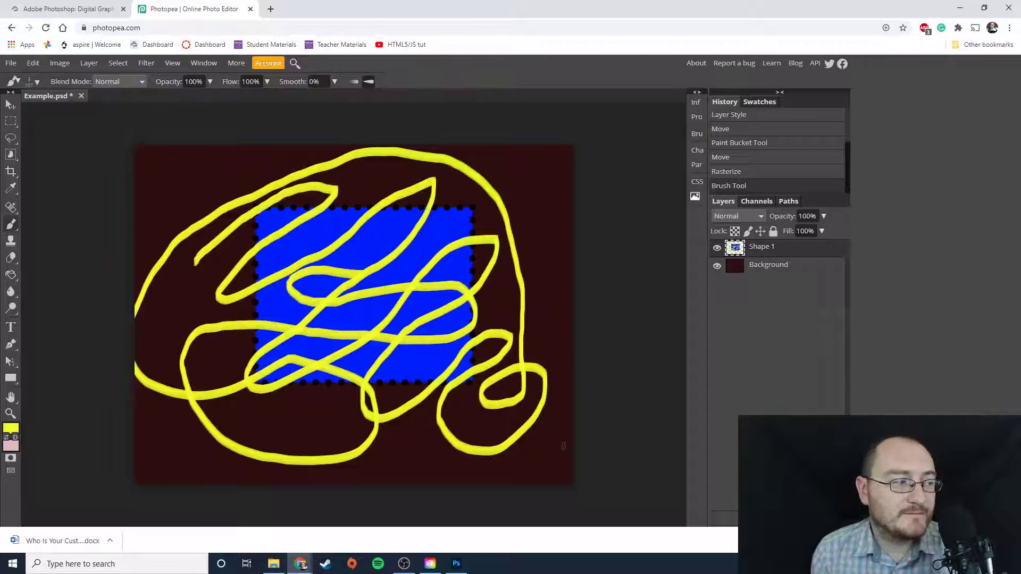
left_click(11, 104)
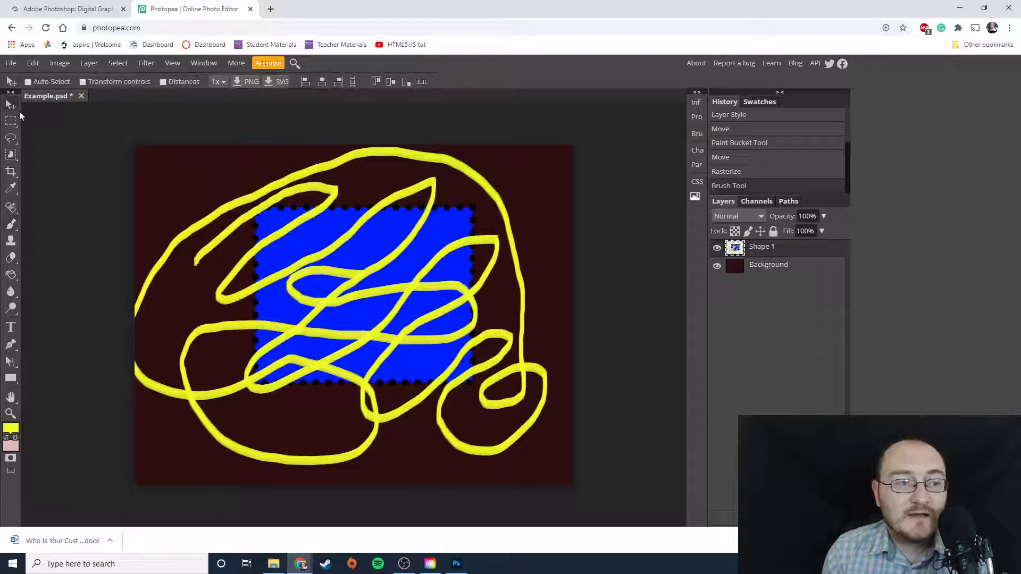
Step: Move the rasterized Shape 1 layer, with its blue rectangle and yellow scribble, slightly down on the canvas
left_click_drag(331, 270, 393, 314)
mouse_move(477, 294)
left_mouse_down()
mouse_move(464, 201)
mouse_move(281, 110)
mouse_move(234, 261)
mouse_move(326, 285)
mouse_move(321, 274)
left_mouse_up()
Step: Select the Background layer, switch back to Shape 1, and toggle Shape 1's visibility off and on again
left_click(748, 268)
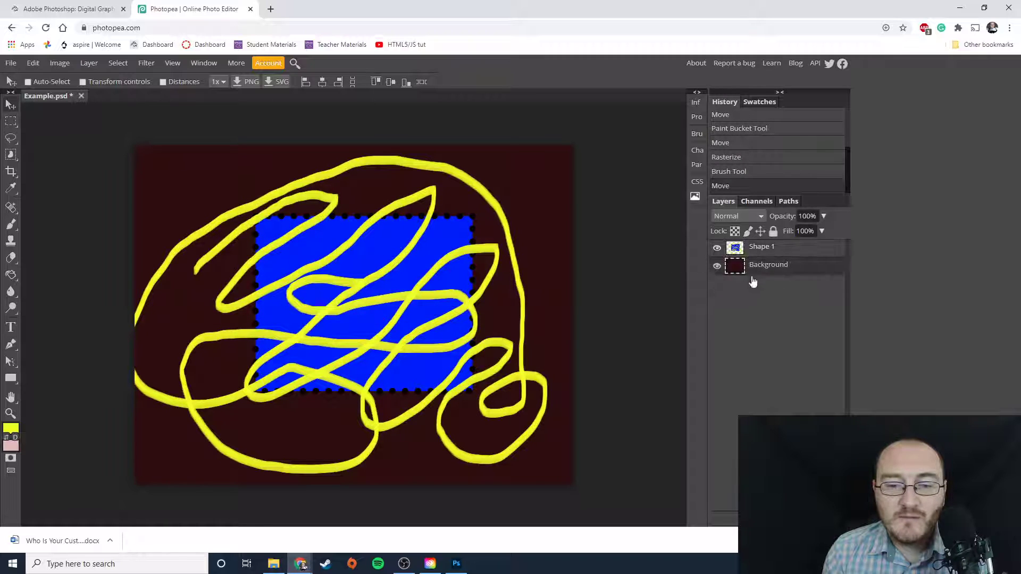
left_click(755, 252)
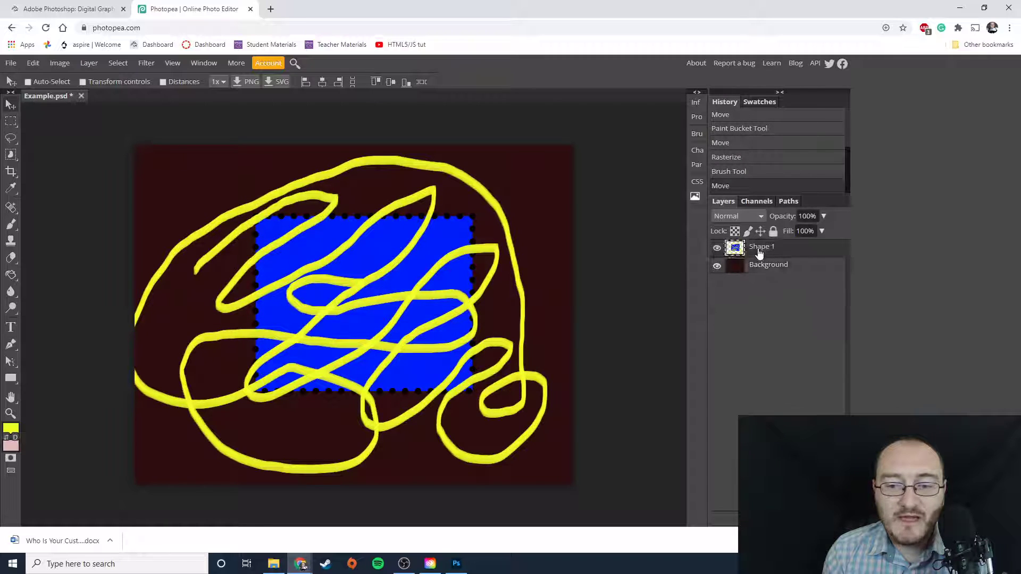
left_click(716, 248)
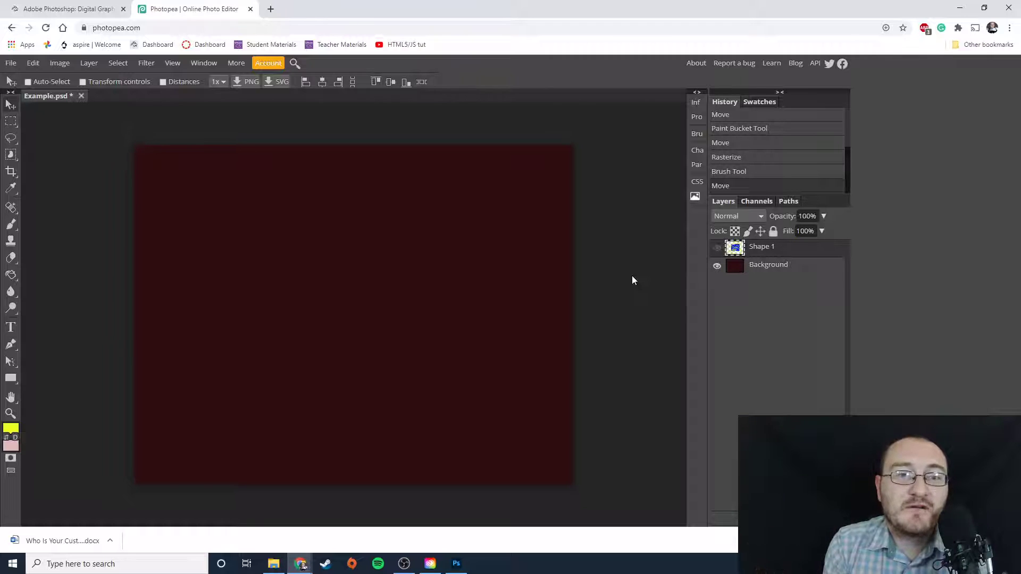
left_click(716, 248)
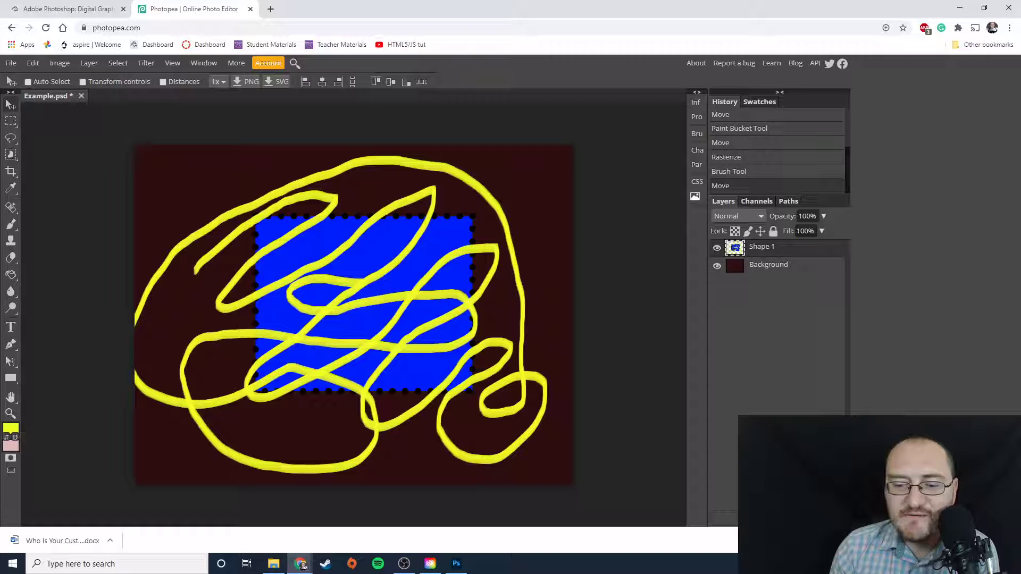
Step: Try an Inner Shadow on Shape 1 with 95% opacity, 21° angle and 37 px distance, and discard the layer style
left_click(771, 519)
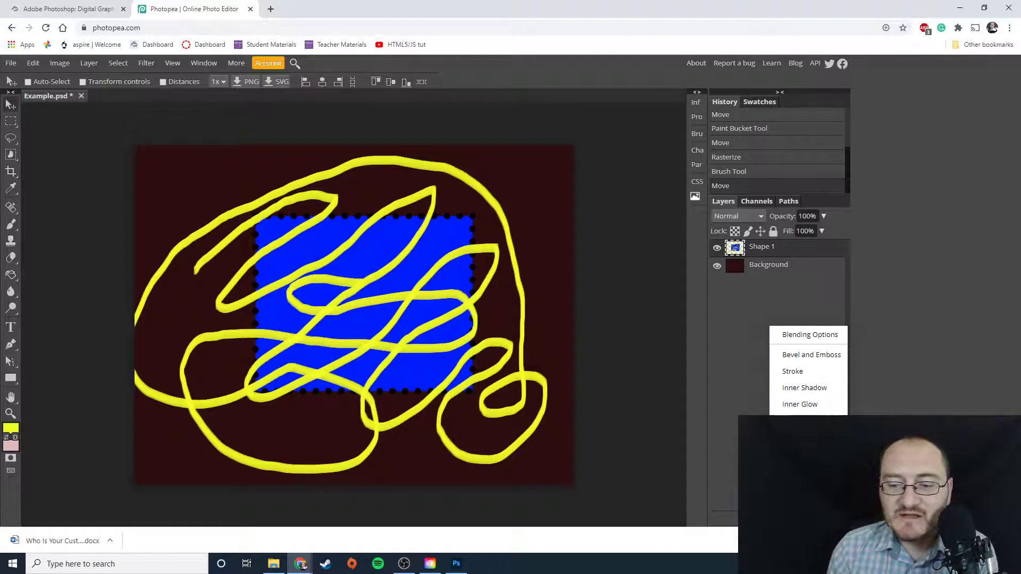
left_click(802, 392)
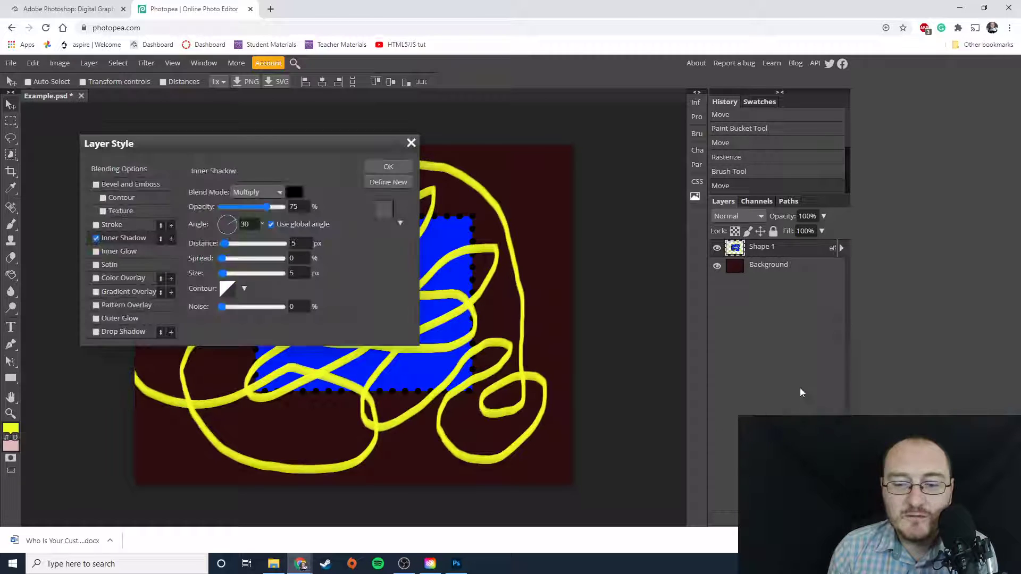
left_click_drag(206, 162, 570, 169)
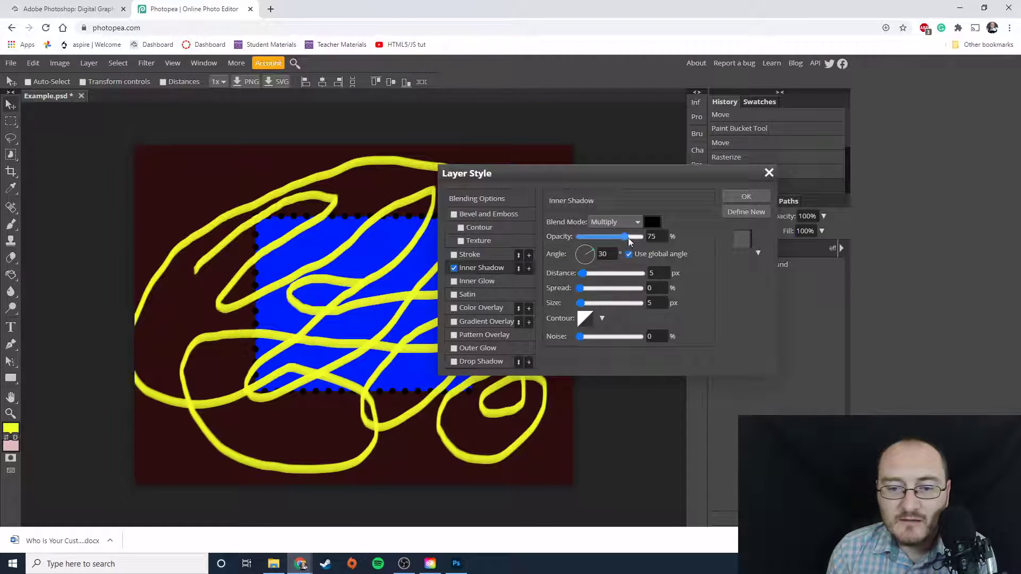
left_click_drag(631, 241, 637, 238)
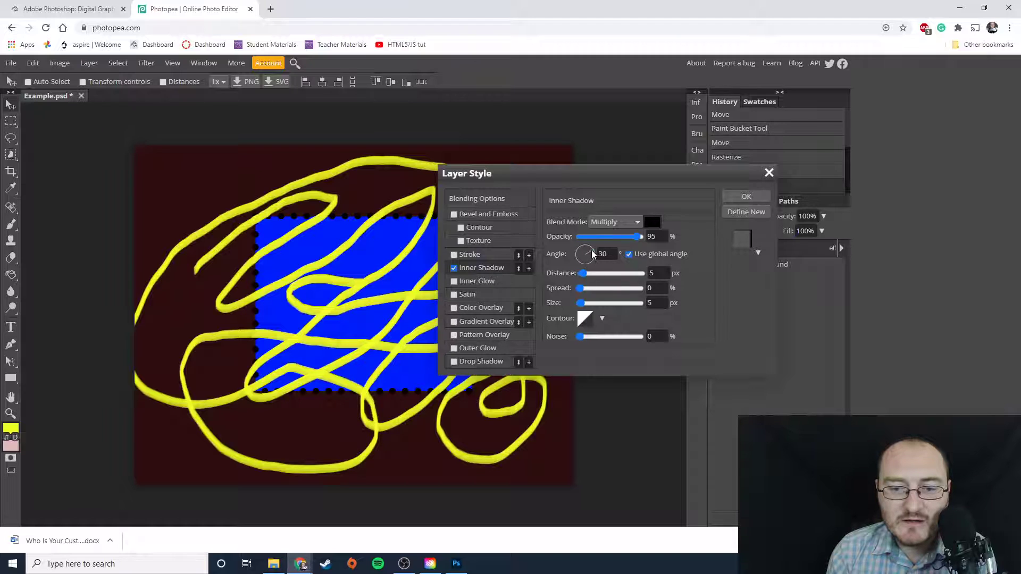
left_click_drag(592, 251, 600, 273)
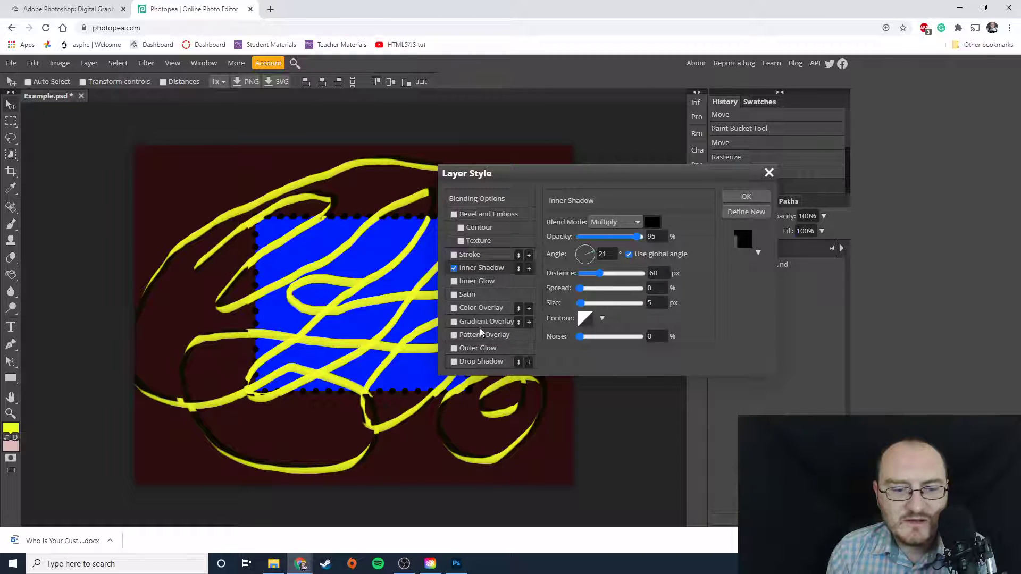
left_click(592, 274)
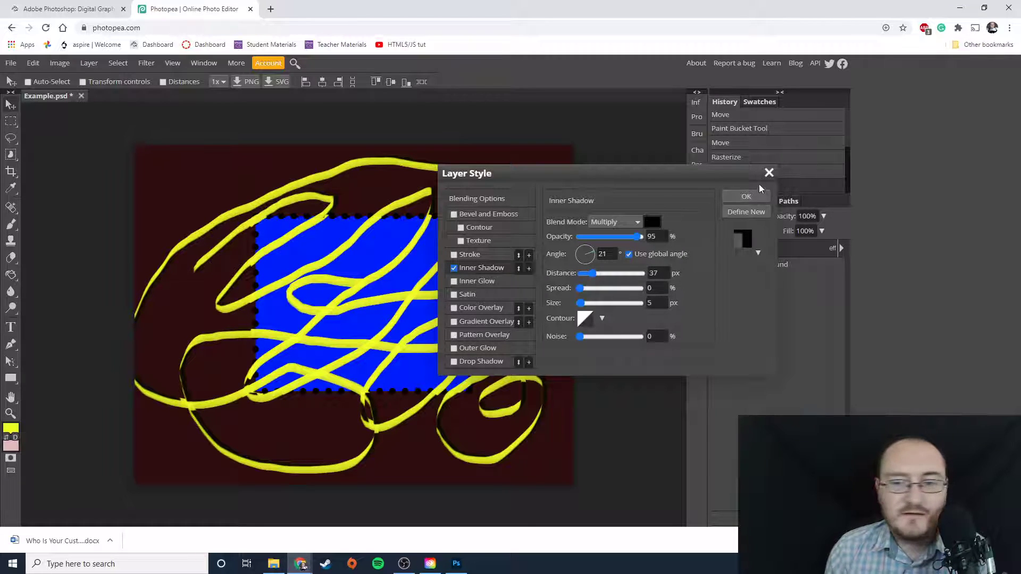
left_click(769, 173)
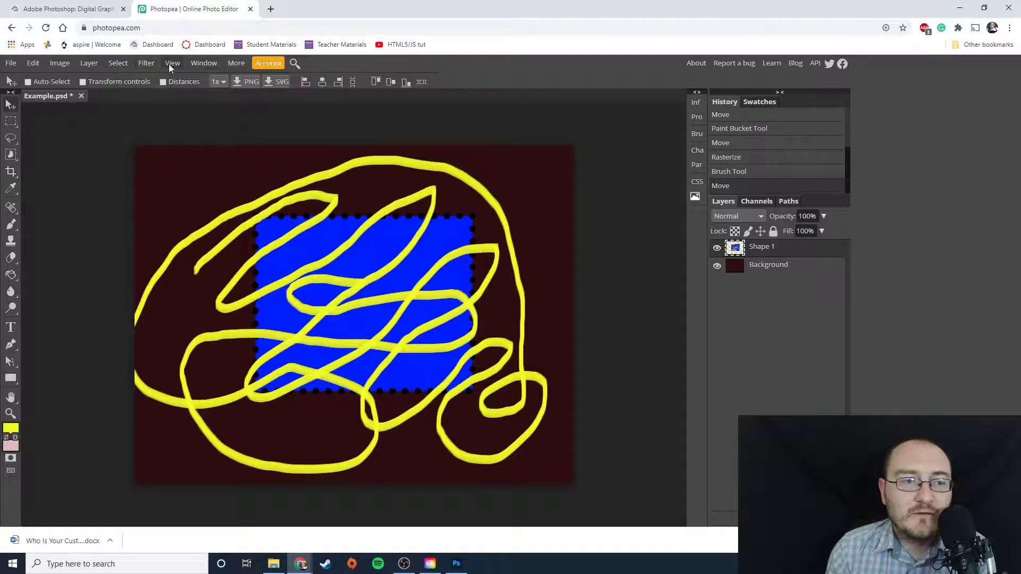
Step: Apply a Gaussian Blur with a radius of 91.0 px to the Shape 1 layer
left_click(146, 63)
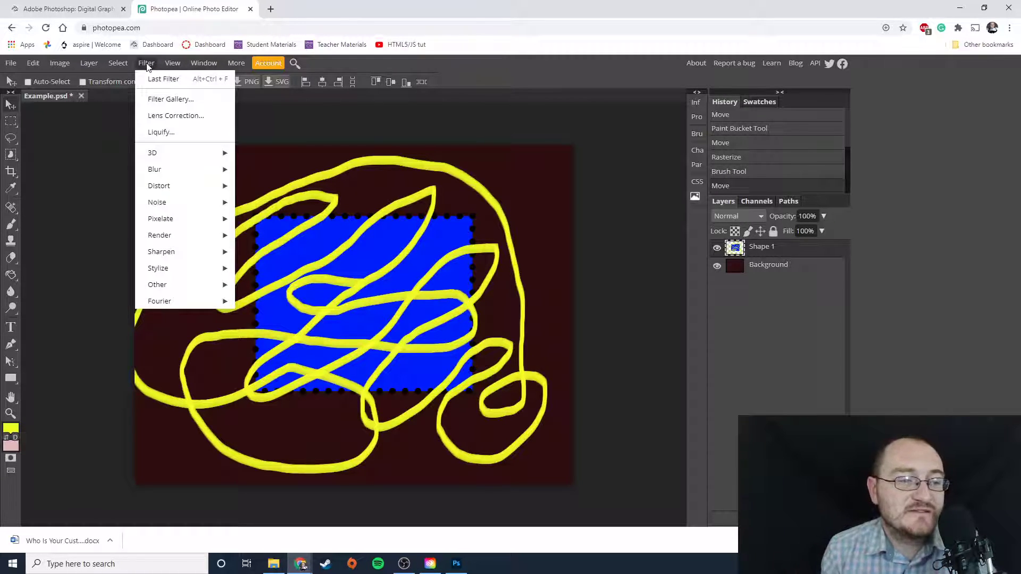
mouse_move(174, 168)
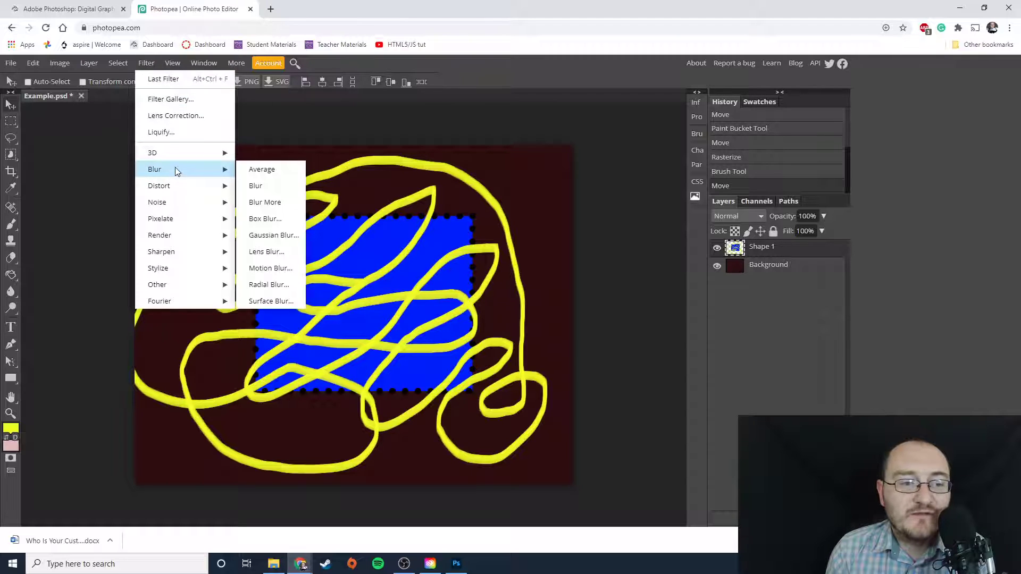
left_click(262, 235)
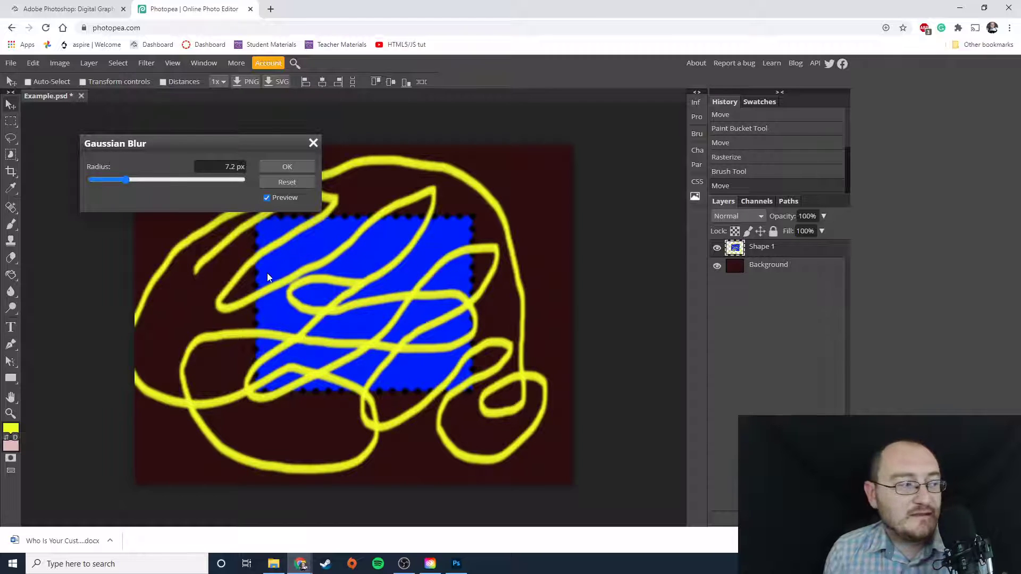
left_click_drag(177, 182, 179, 183)
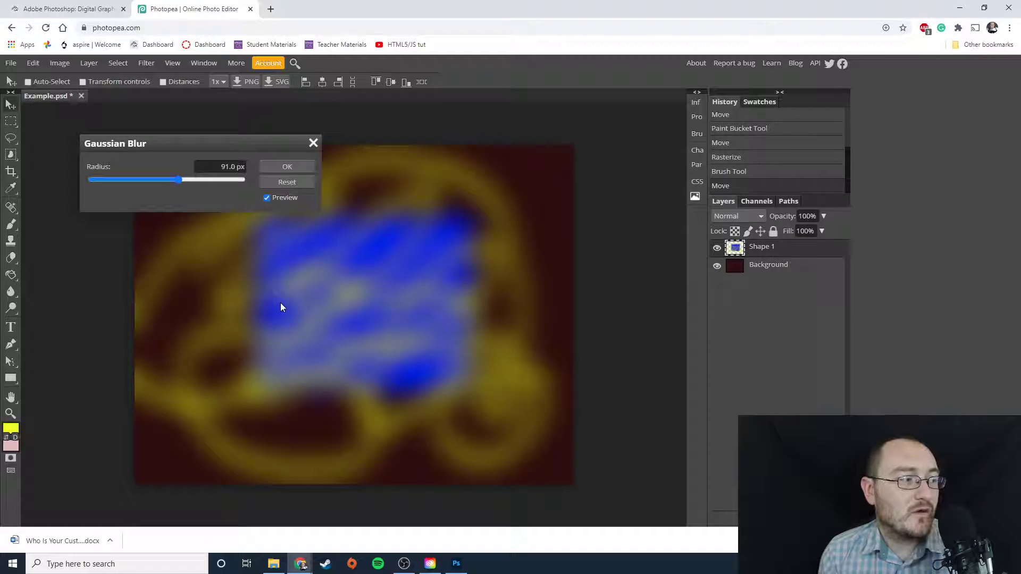
left_click(294, 168)
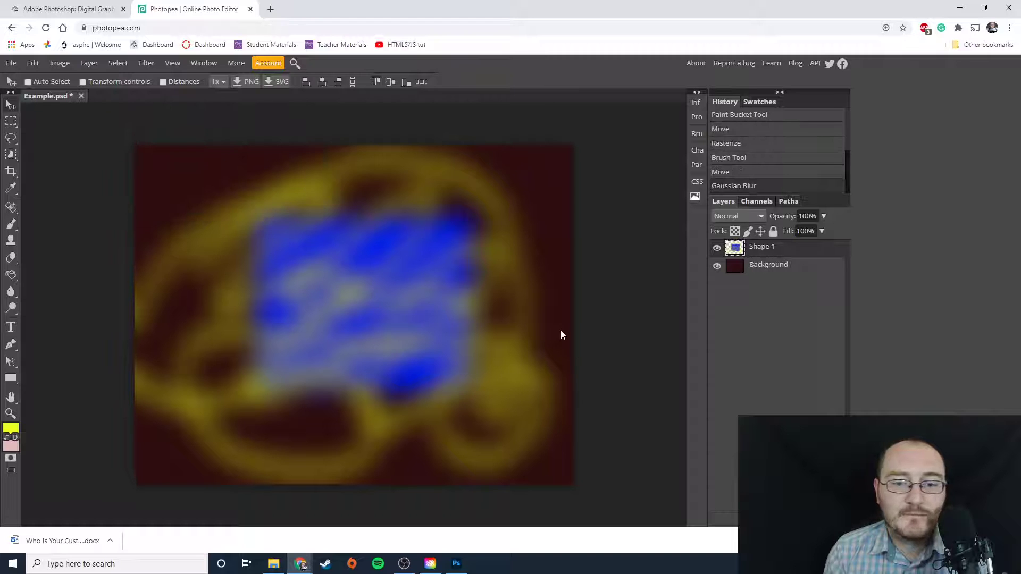